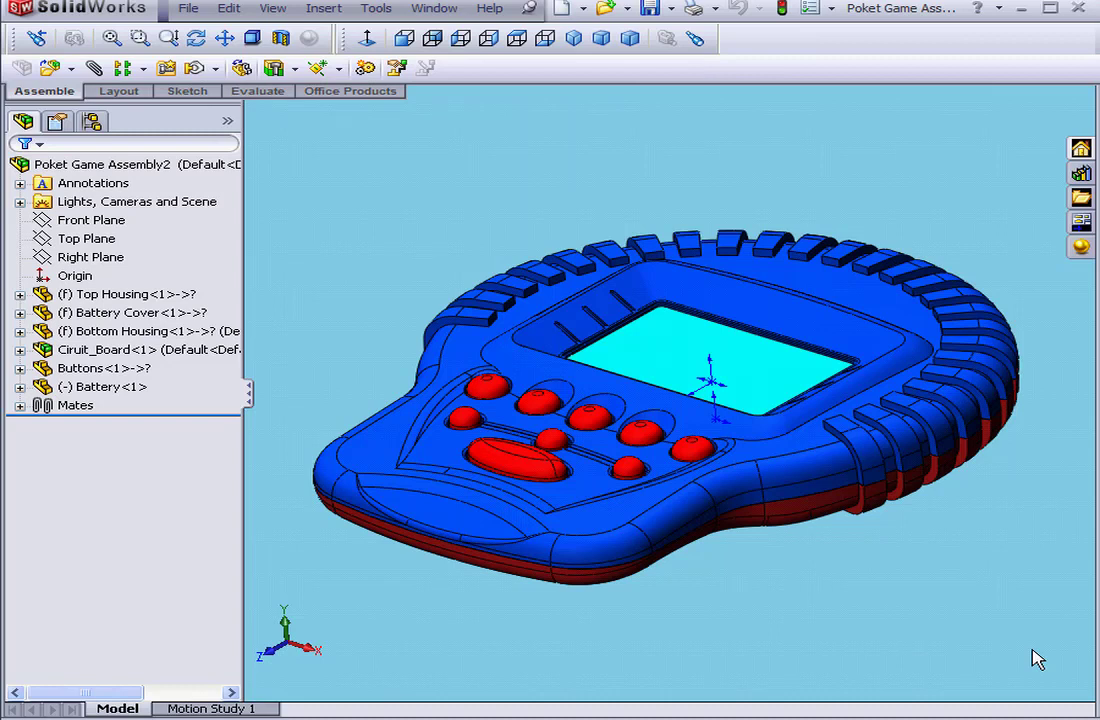
# Zoom out on the pocket game model with Zoom In/Out, then exit the zoom tool
pyautogui.rightClick(751, 544)
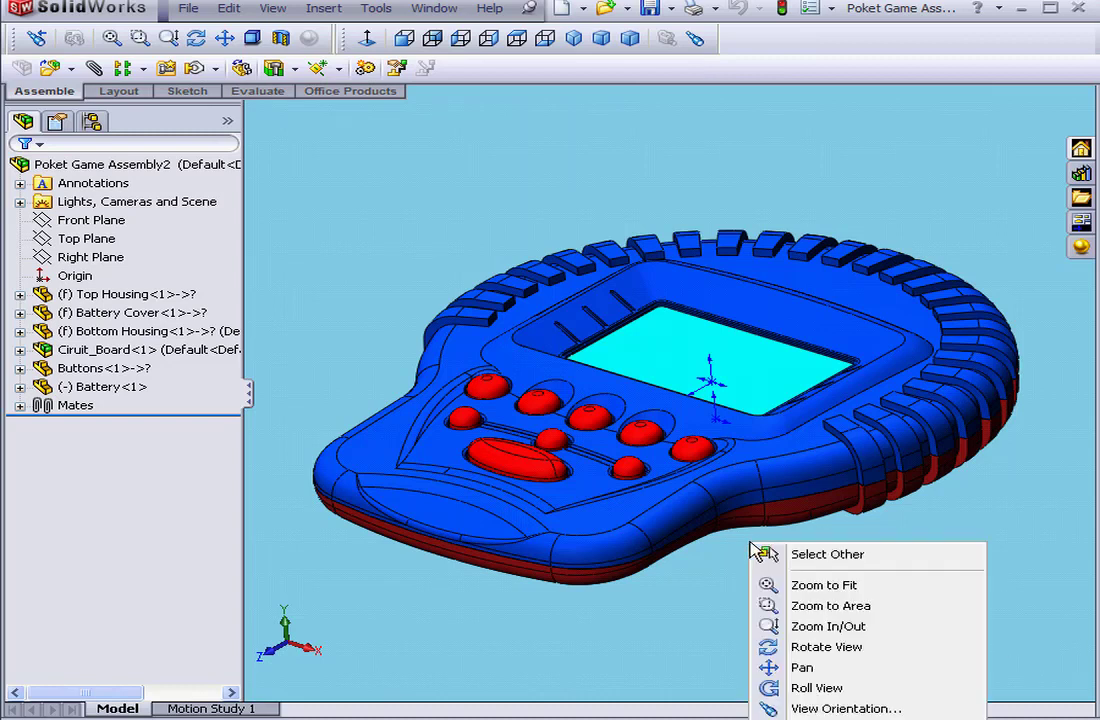
pyautogui.click(862, 627)
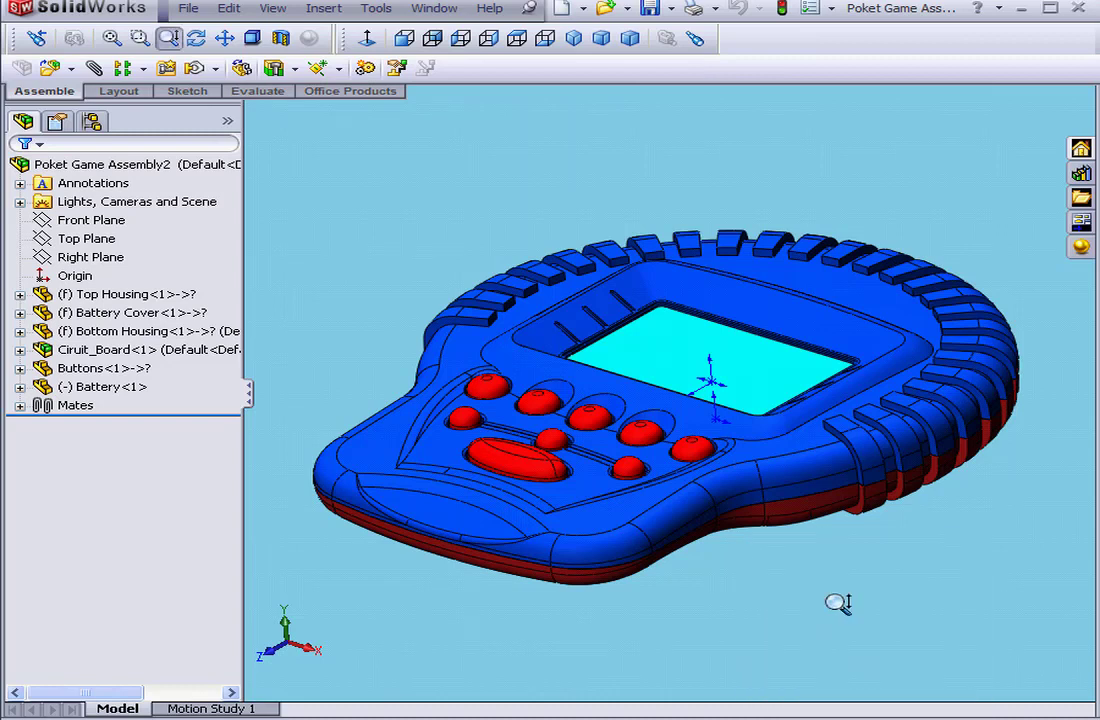
pyautogui.moveTo(798, 572); pyautogui.dragTo(796, 596)
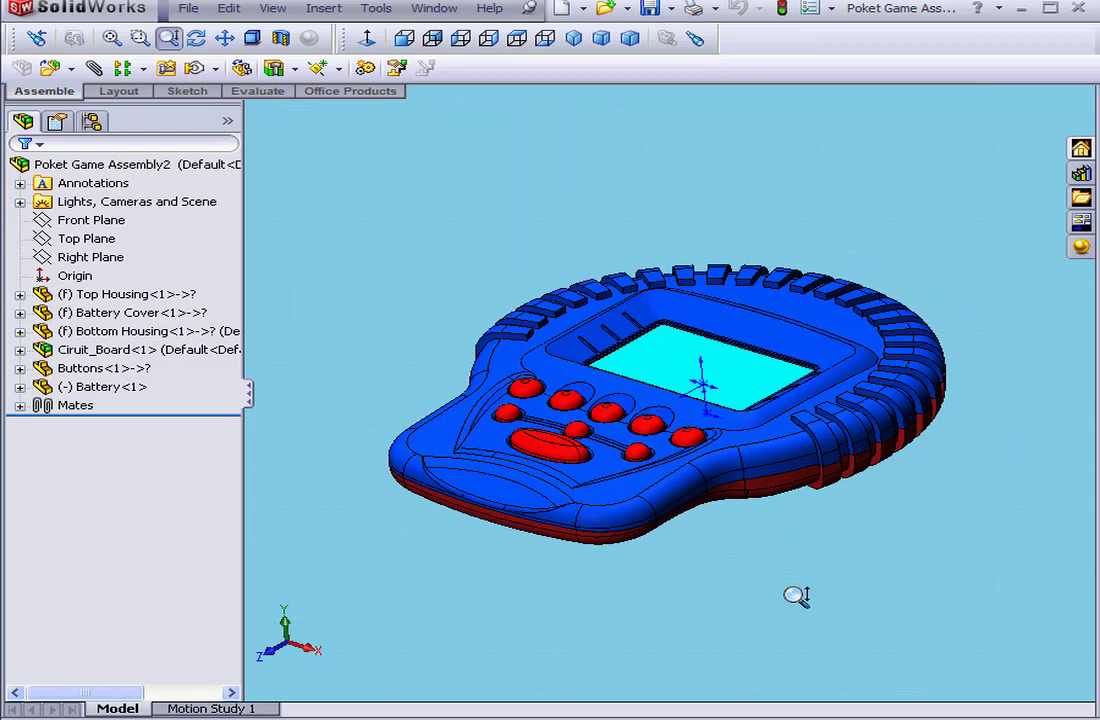
pyautogui.rightClick(764, 537)
pyautogui.click(812, 620)
pyautogui.press('Escape')
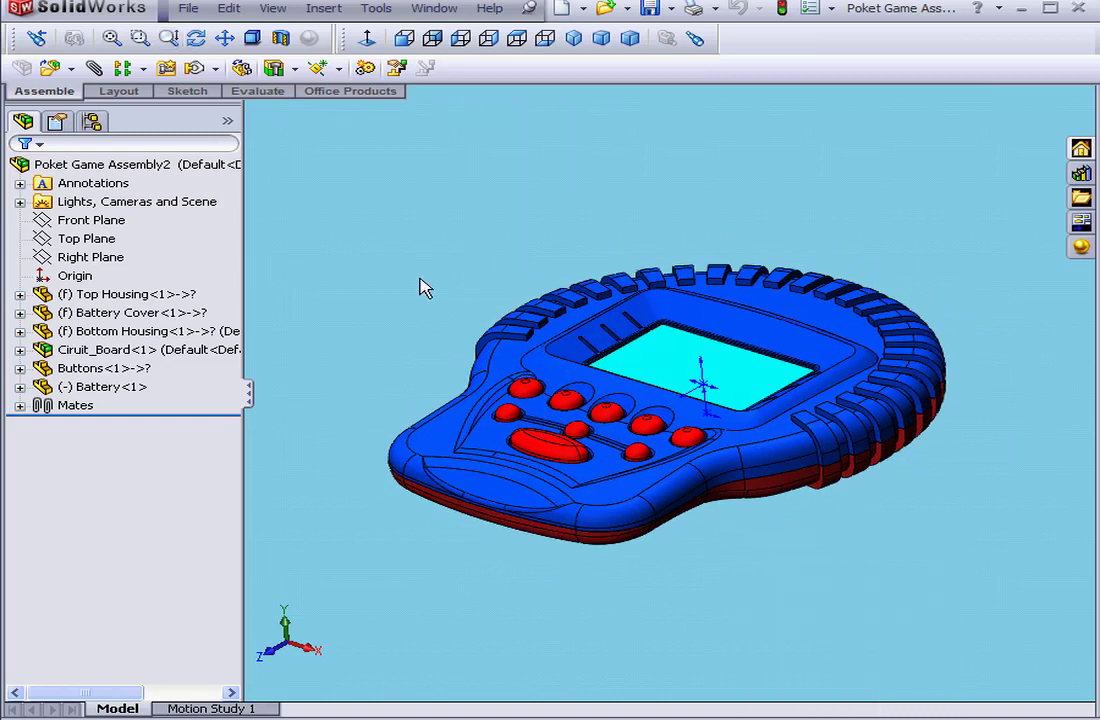
# Start an exploded view and move the top housing up and toward the upper right
pyautogui.click(398, 70)
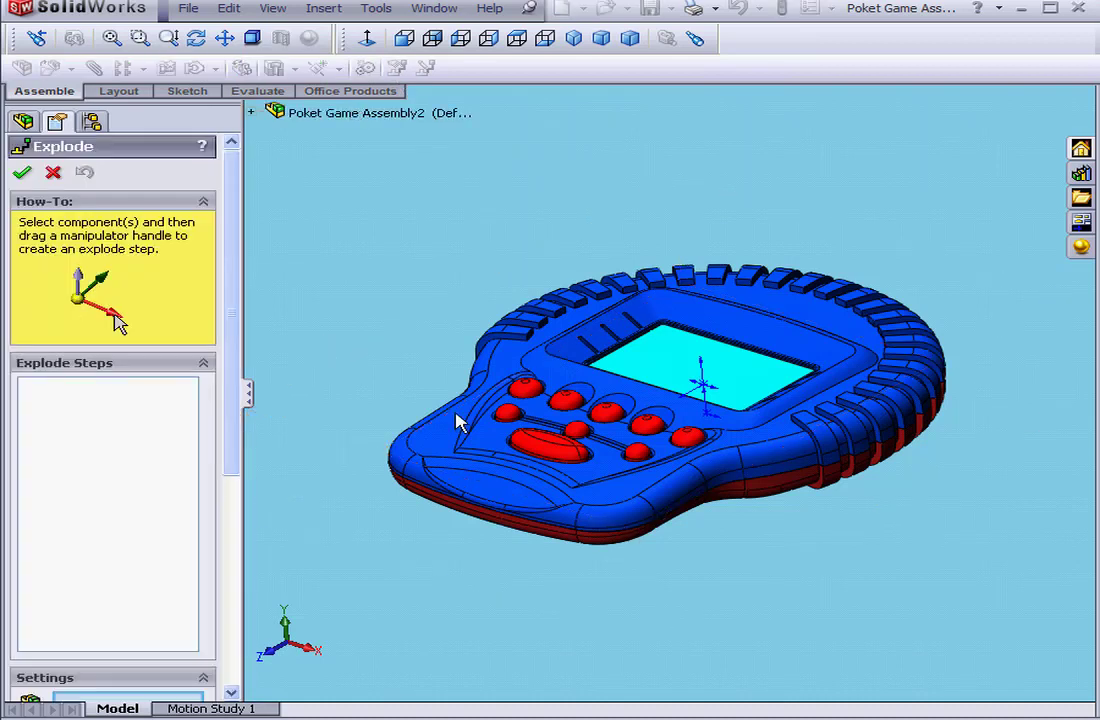
pyautogui.click(660, 497)
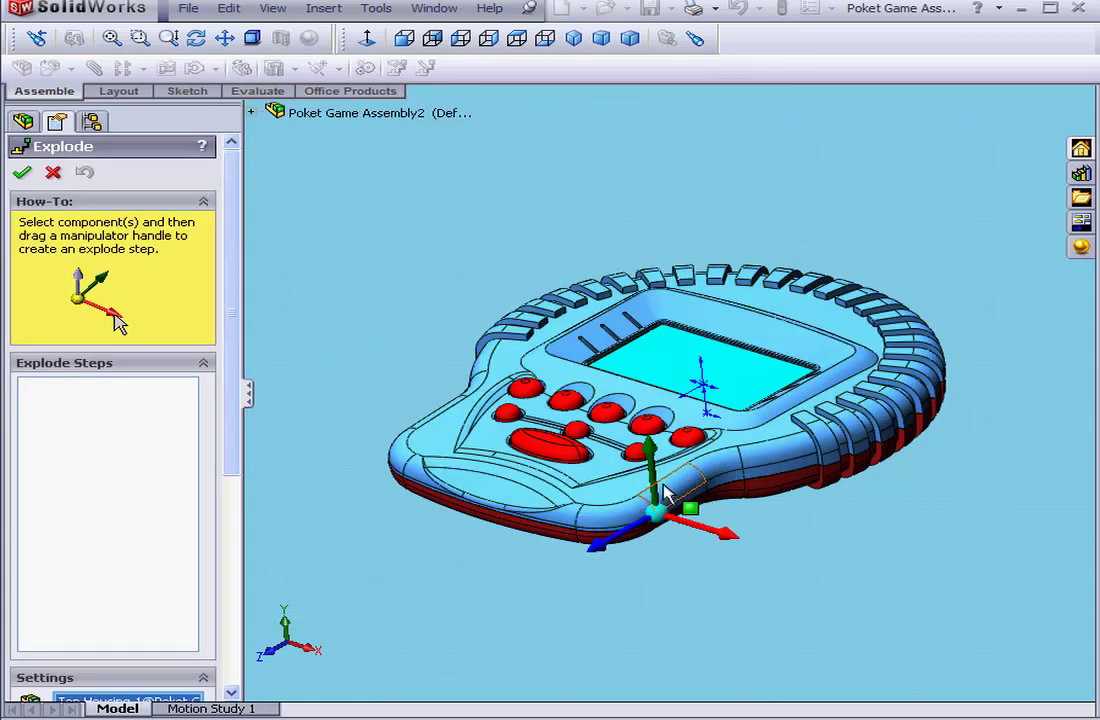
pyautogui.moveTo(653, 491); pyautogui.dragTo(651, 422)
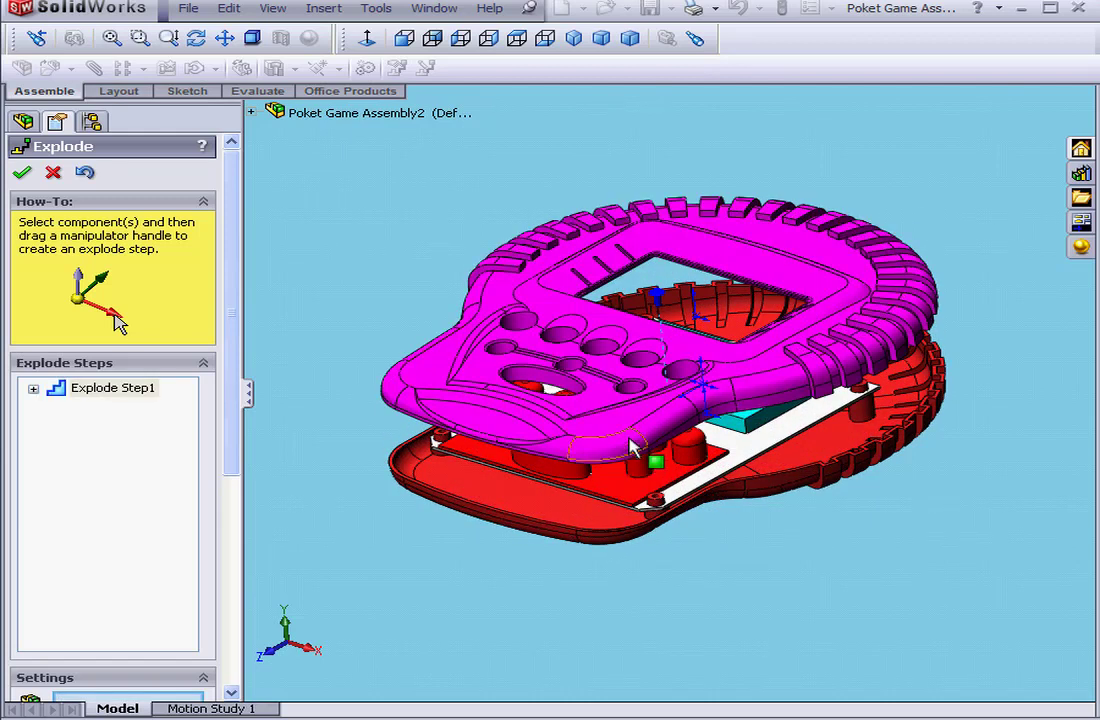
pyautogui.click(631, 447)
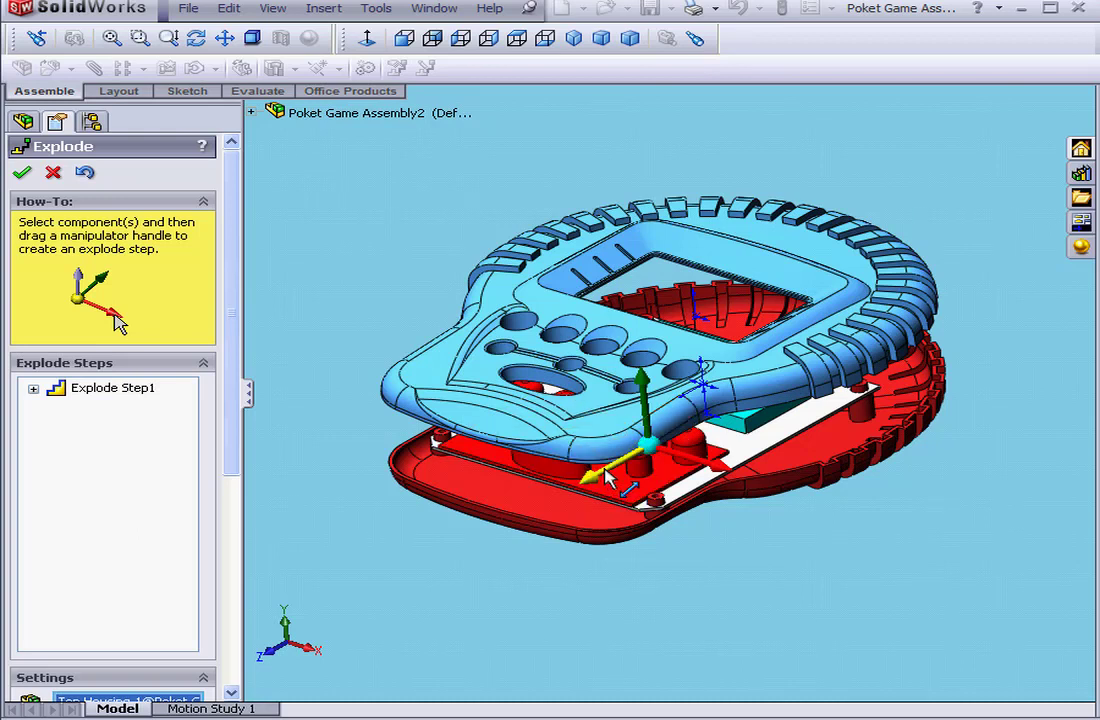
pyautogui.moveTo(607, 476); pyautogui.dragTo(683, 446)
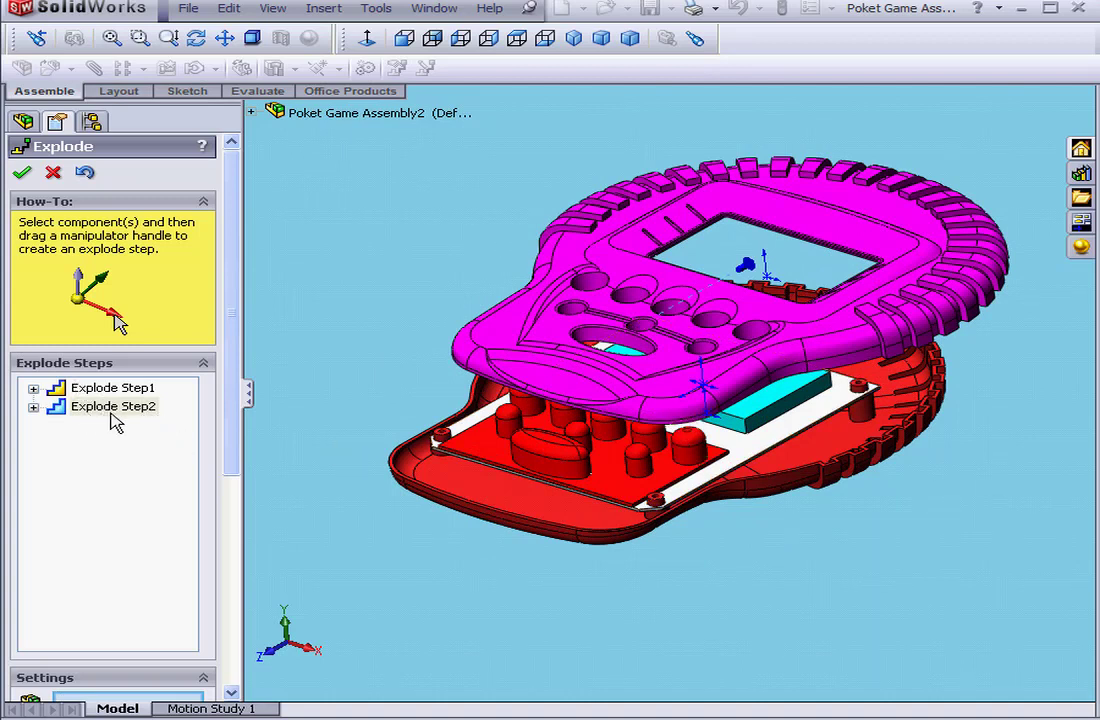
# Lift the keypad buttons off the circuit board and move them out to the lower right
pyautogui.click(624, 497)
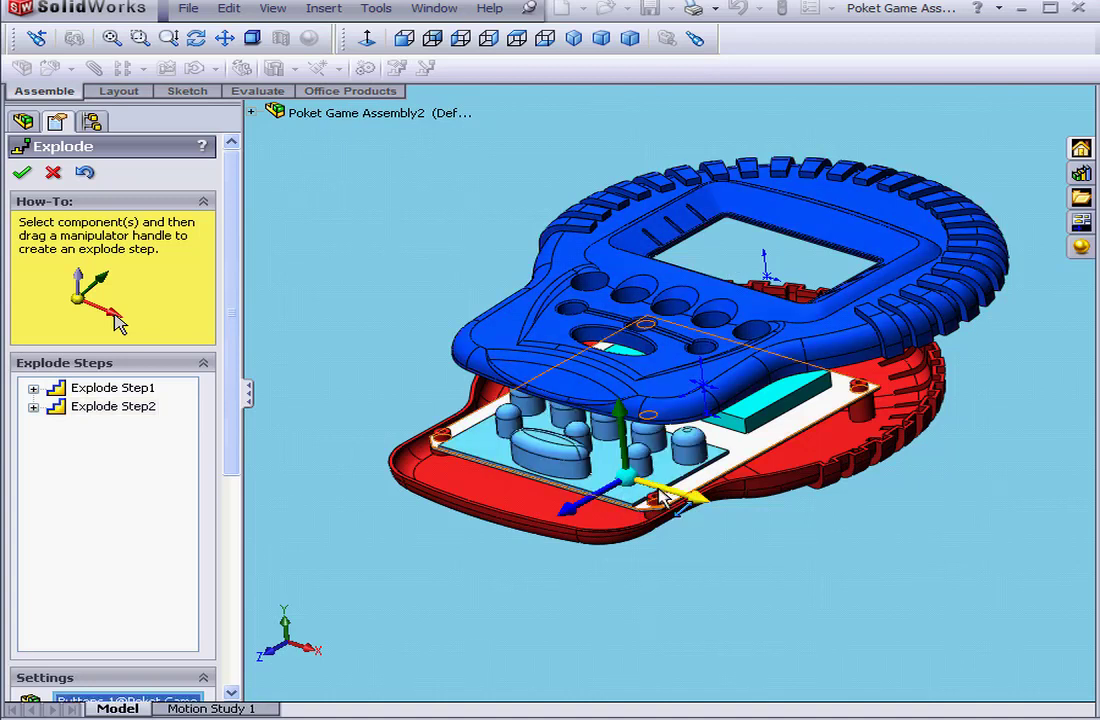
pyautogui.moveTo(628, 462)
pyautogui.mouseDown()
pyautogui.moveTo(627, 440)
pyautogui.moveTo(630, 450)
pyautogui.mouseUp()
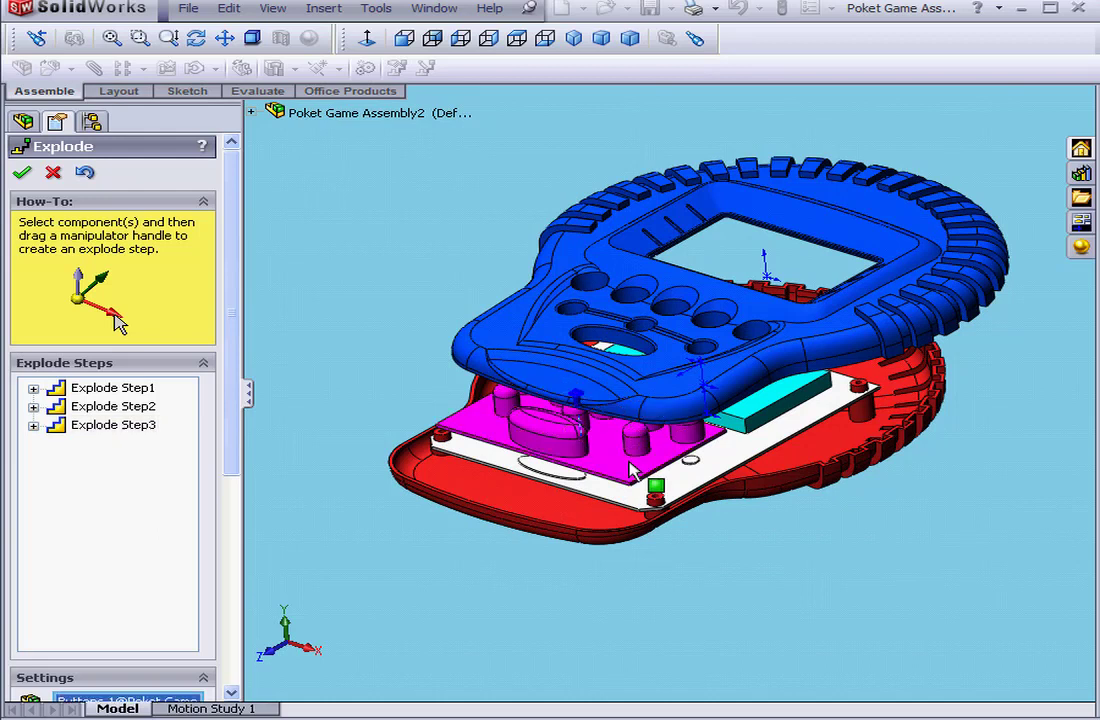
pyautogui.click(634, 468)
pyautogui.moveTo(660, 473); pyautogui.dragTo(859, 552)
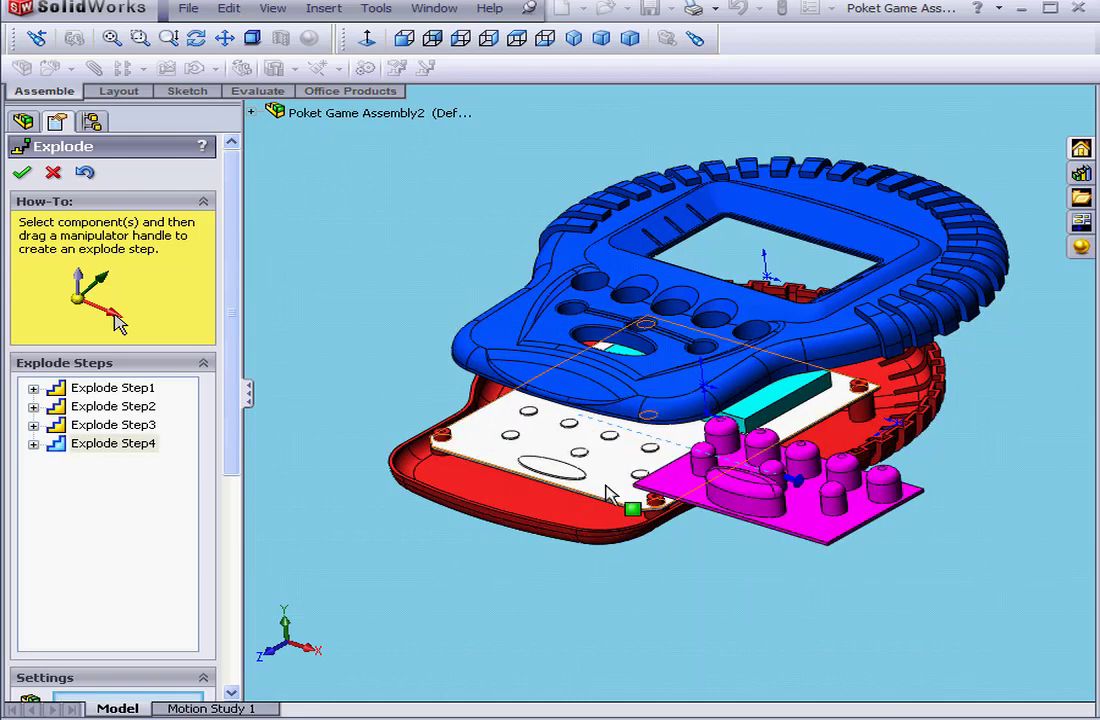
# Lift the circuit board and slide it to the upper left, then accept the exploded view
pyautogui.click(608, 493)
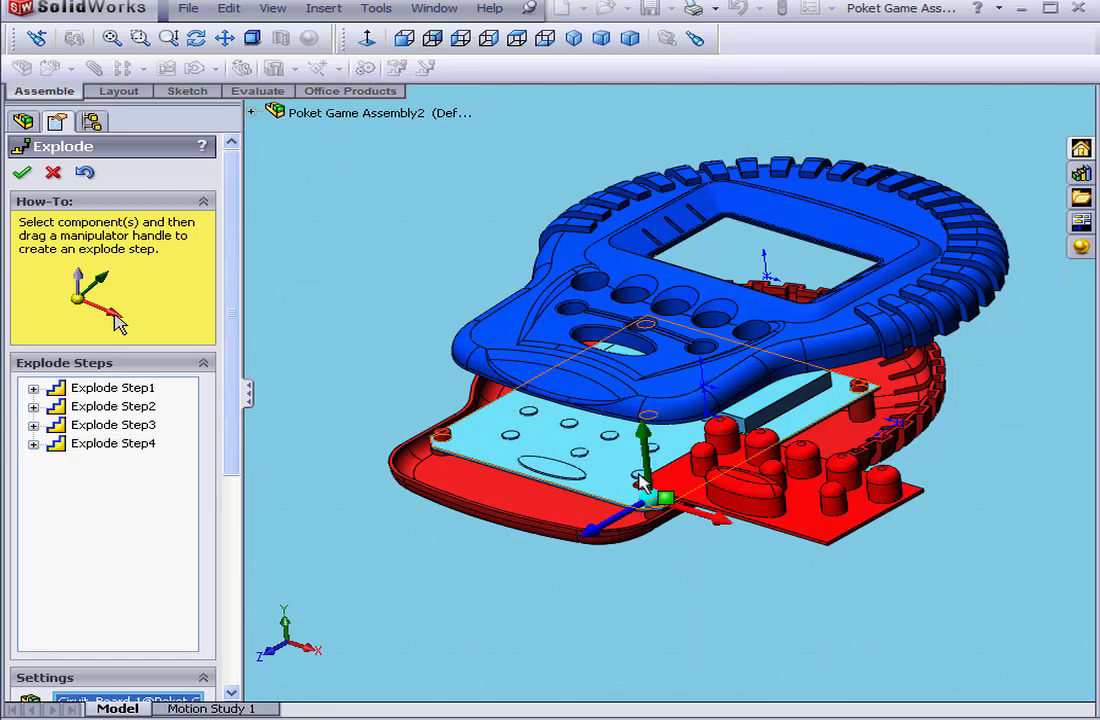
pyautogui.moveTo(645, 456); pyautogui.dragTo(646, 449)
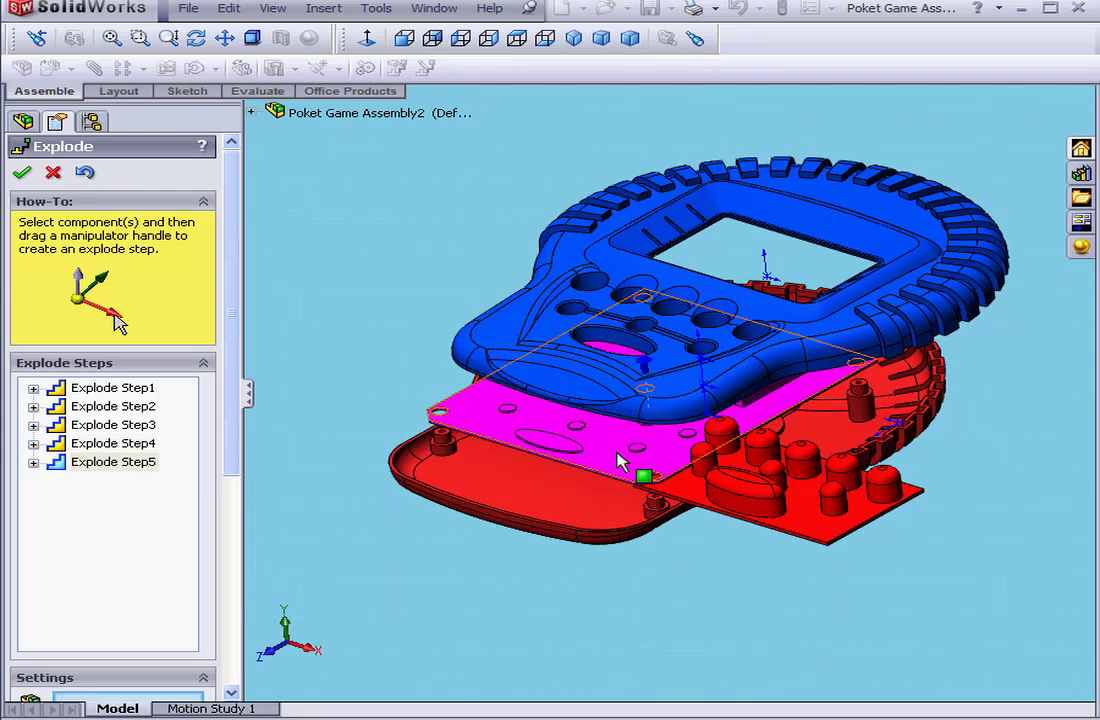
pyautogui.click(620, 460)
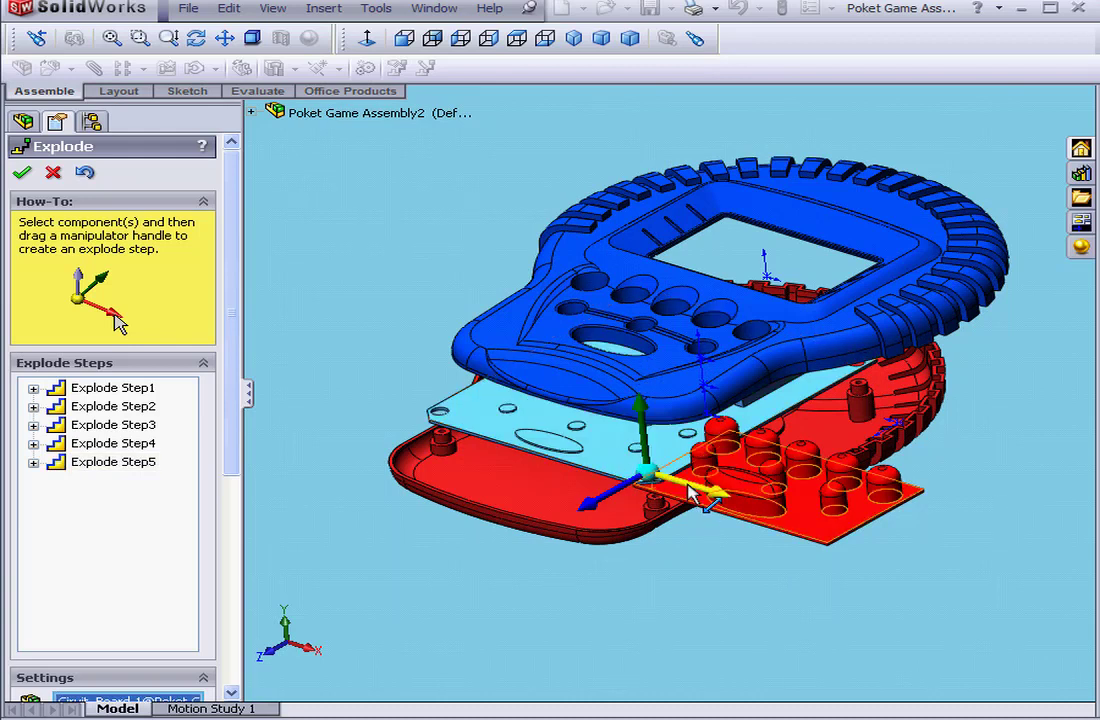
pyautogui.moveTo(690, 487); pyautogui.dragTo(520, 452)
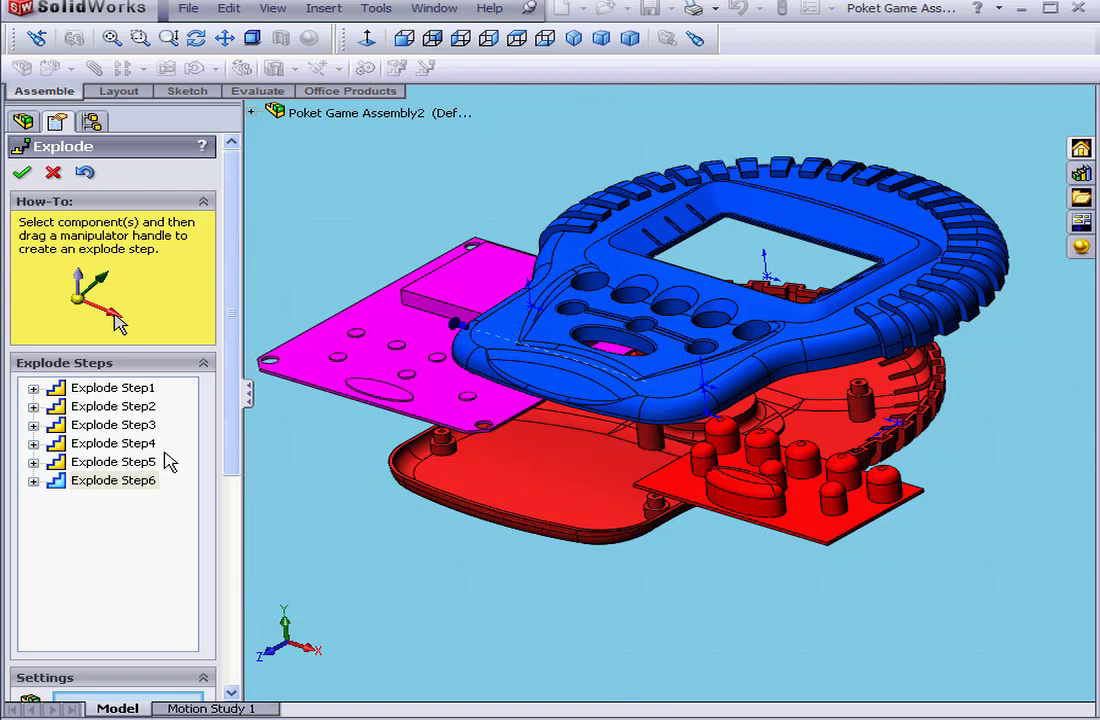
pyautogui.click(33, 388)
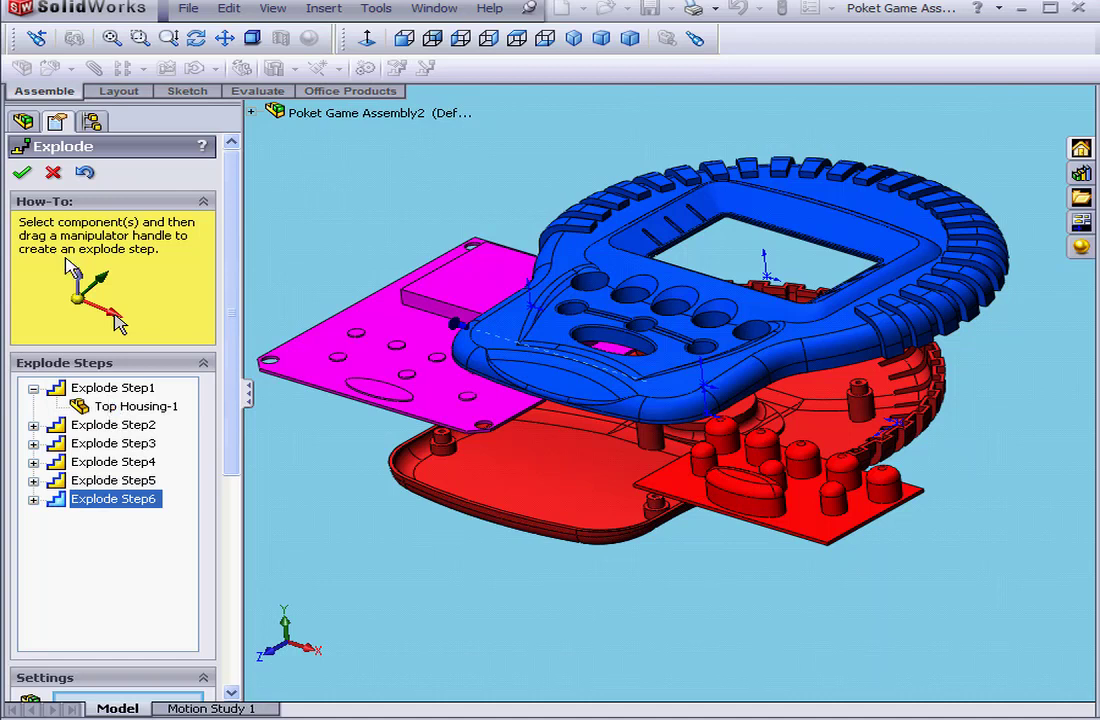
pyautogui.click(22, 172)
# Open the Motion Study 1 timeline and select the Bottom Housing component
pyautogui.click(221, 570)
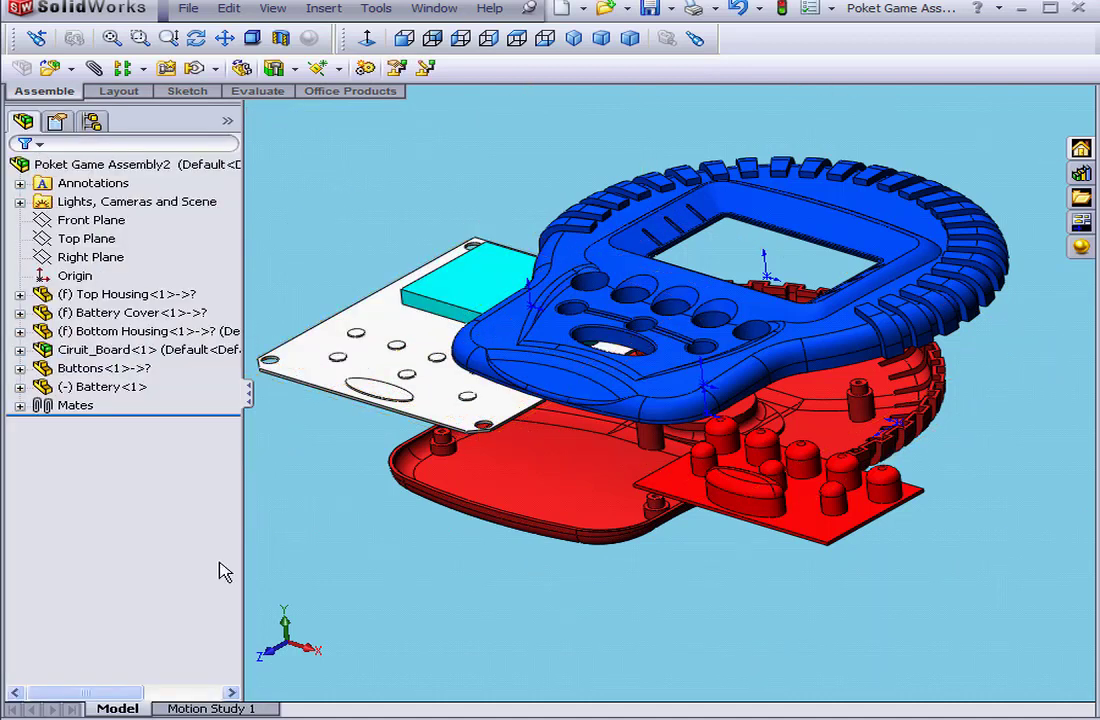
pyautogui.click(212, 708)
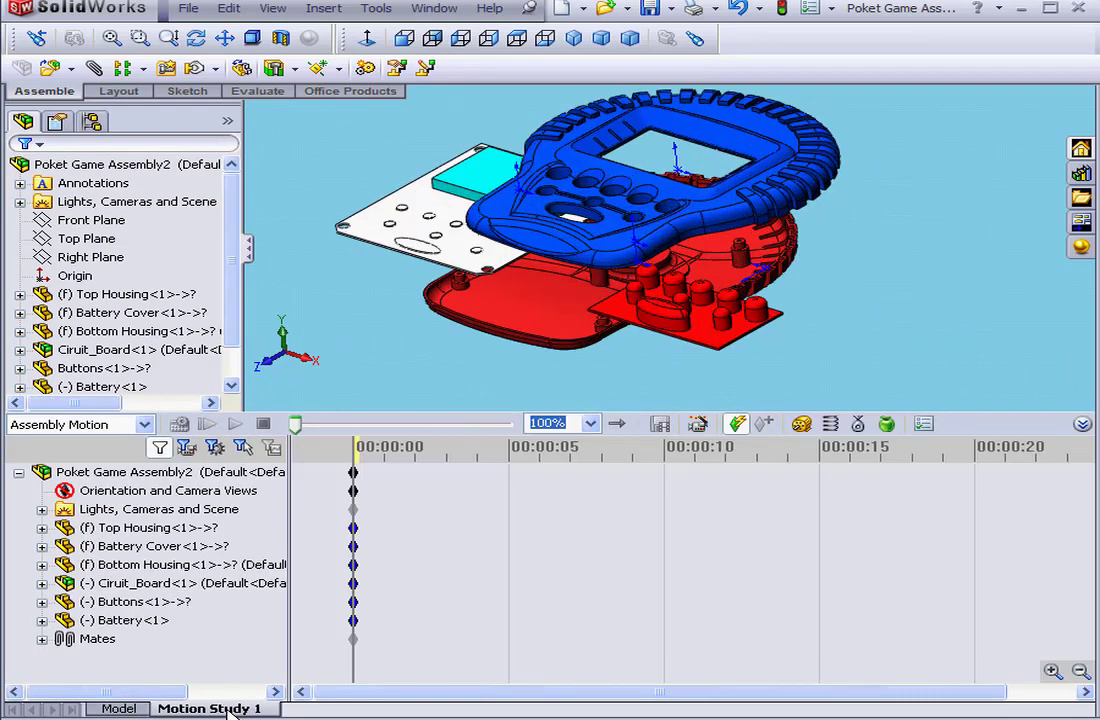
pyautogui.click(286, 584)
pyautogui.click(200, 565)
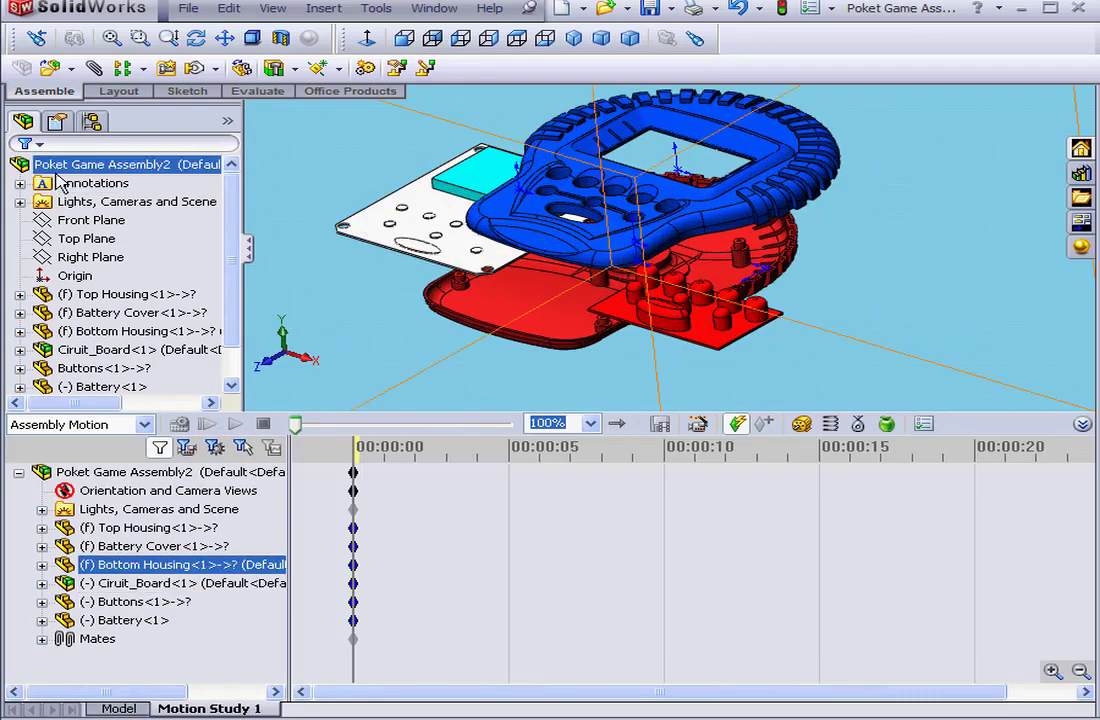
# Collapse, re-explode, then collapse the assembly again from its right-click menu
pyautogui.rightClick(80, 170)
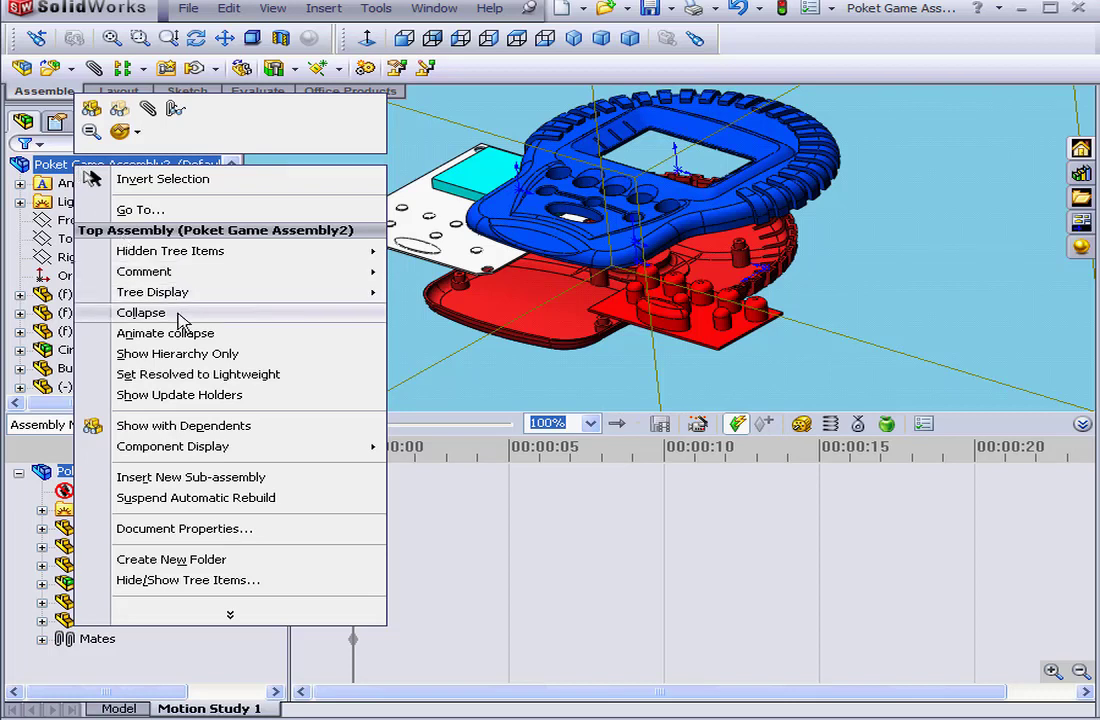
pyautogui.click(181, 316)
pyautogui.rightClick(113, 168)
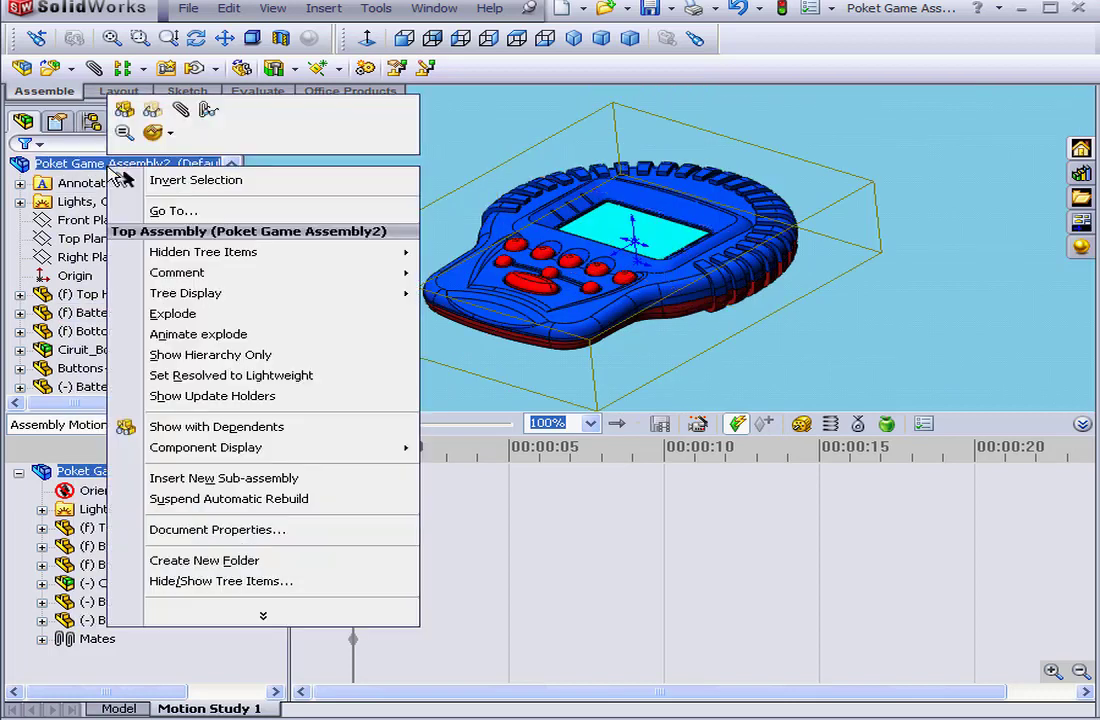
pyautogui.click(172, 313)
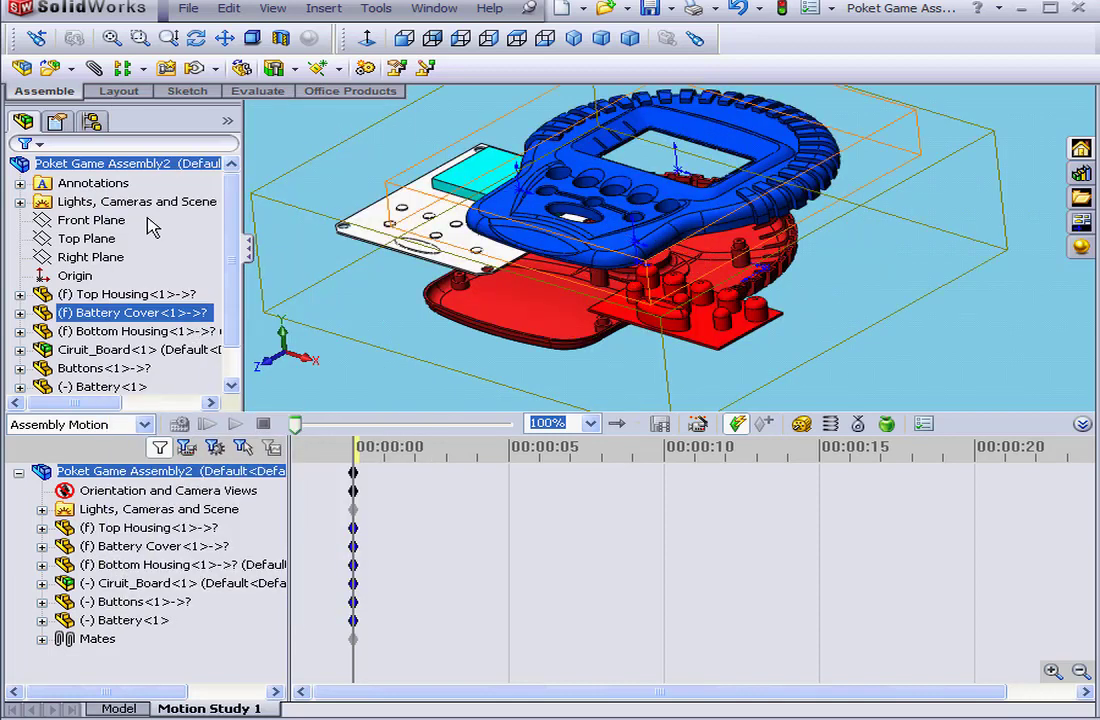
pyautogui.rightClick(125, 165)
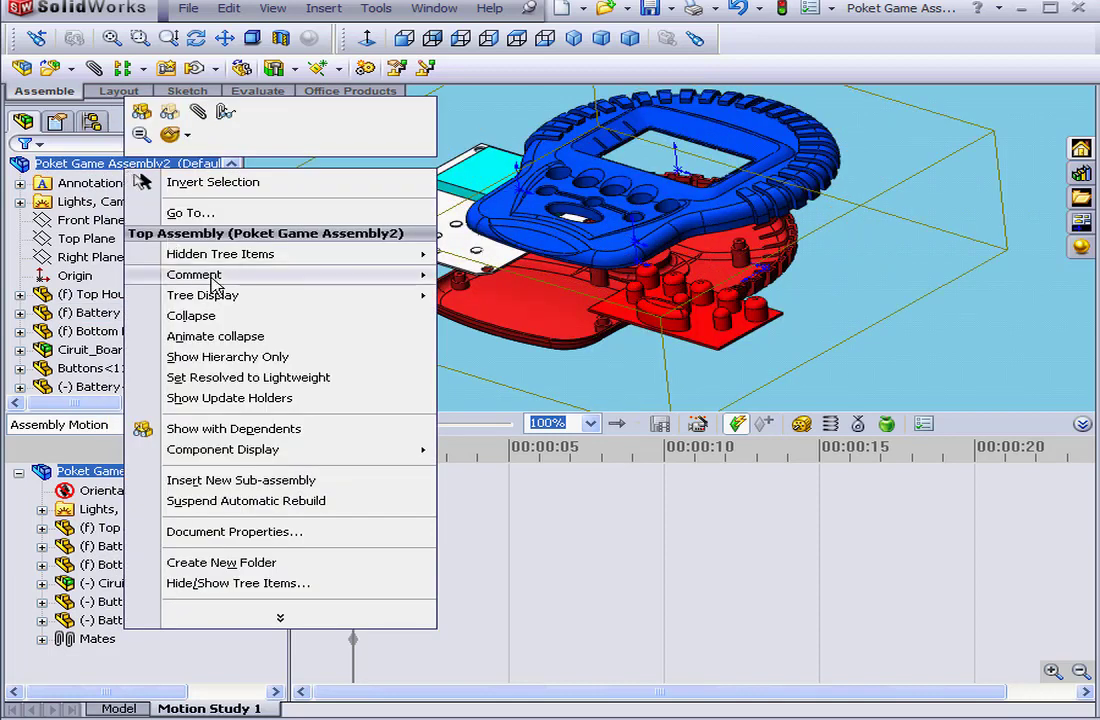
pyautogui.click(210, 316)
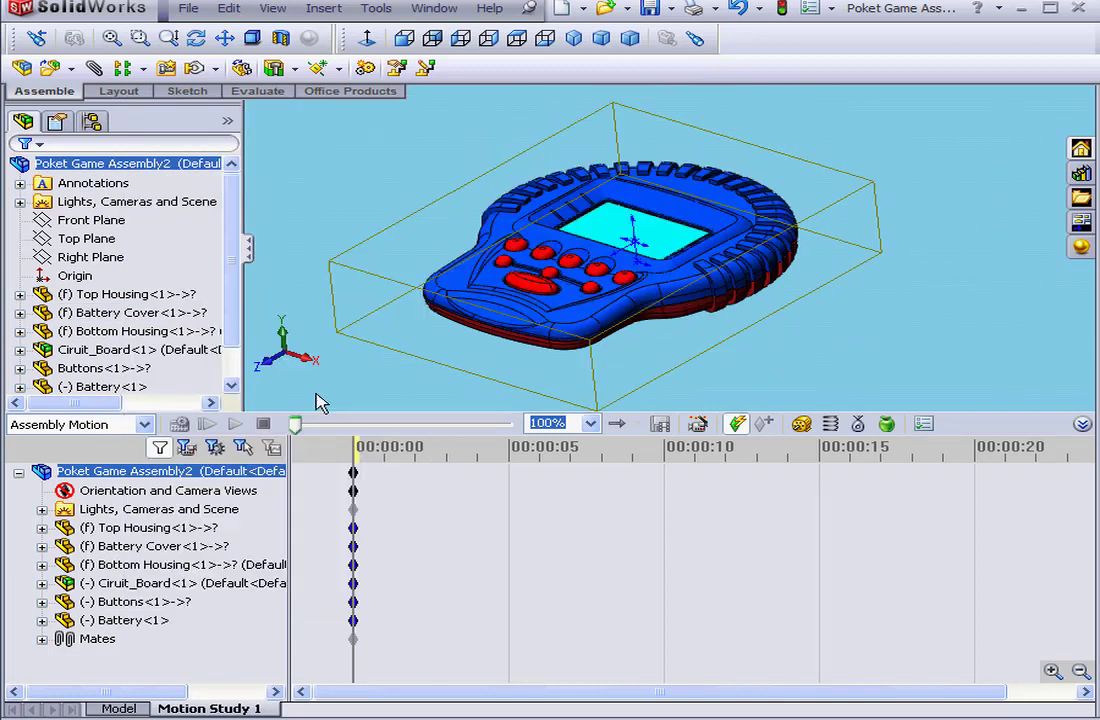
# In the Animation Wizard, choose Rotate model with one clockwise rotation about the Y-axis
pyautogui.click(698, 425)
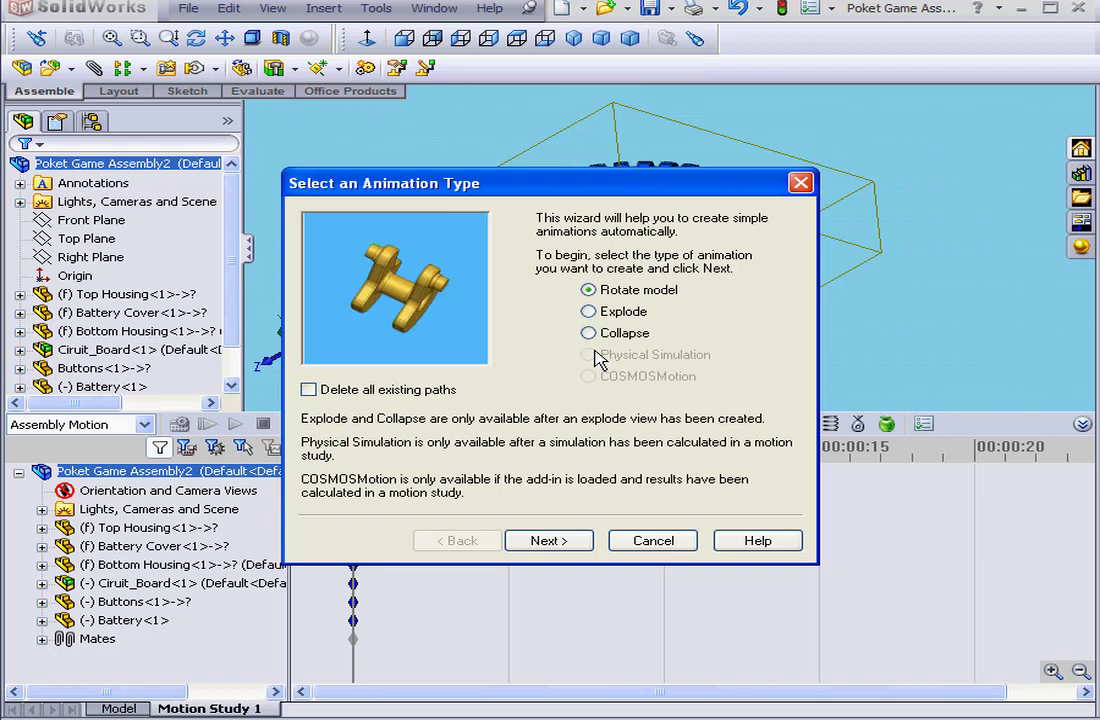
pyautogui.click(550, 541)
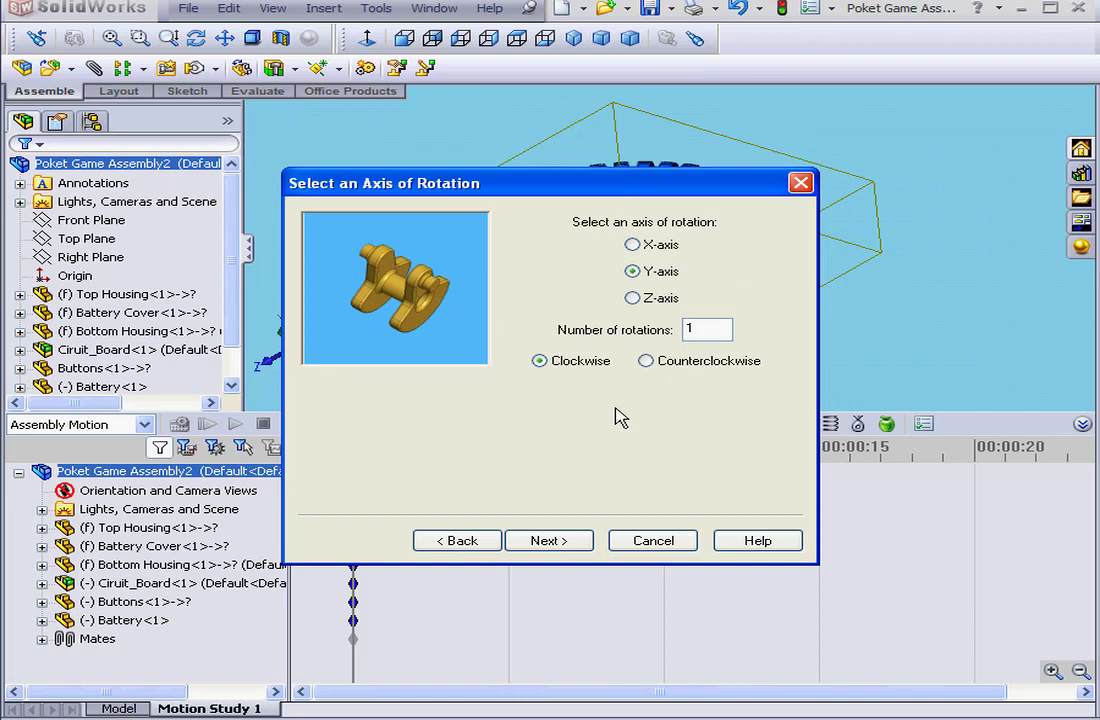
pyautogui.click(633, 245)
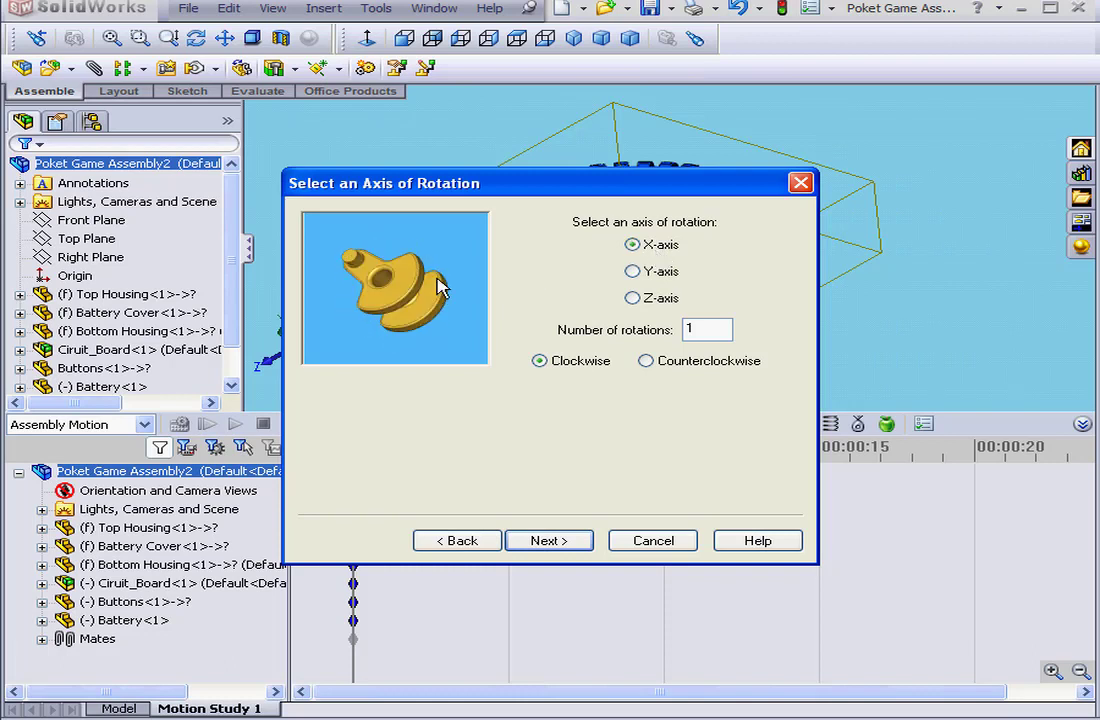
pyautogui.click(636, 273)
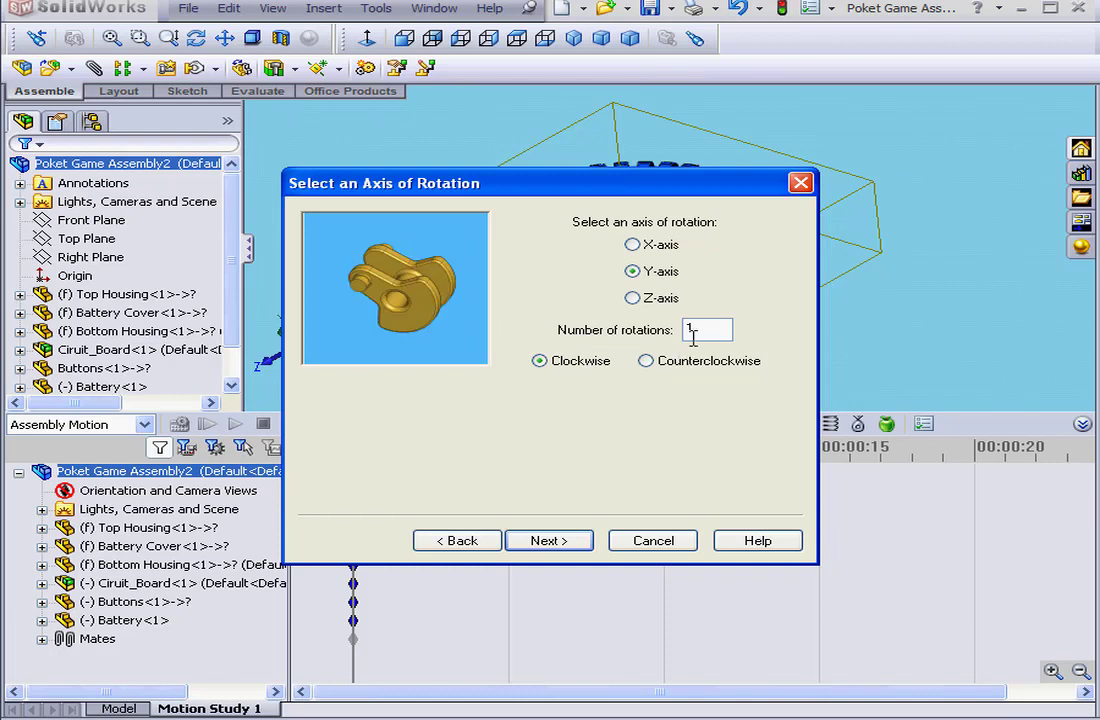
pyautogui.click(560, 540)
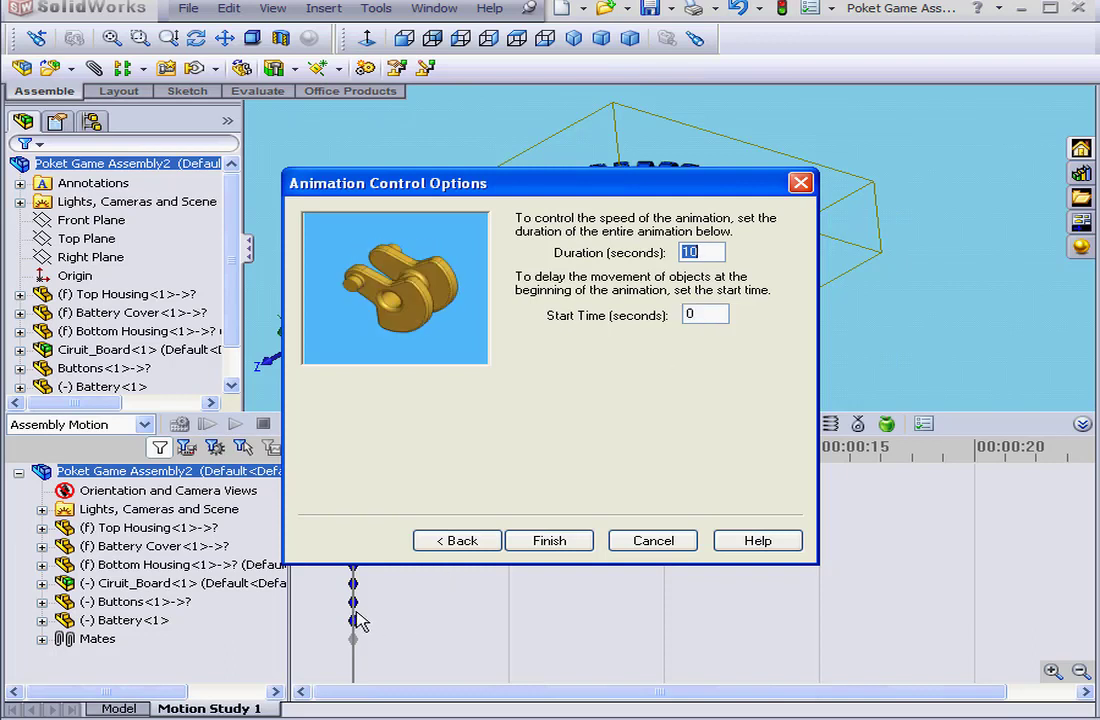
# Finish the rotation animation with a 10-second duration starting at 0 seconds
pyautogui.click(549, 541)
pyautogui.click(539, 491)
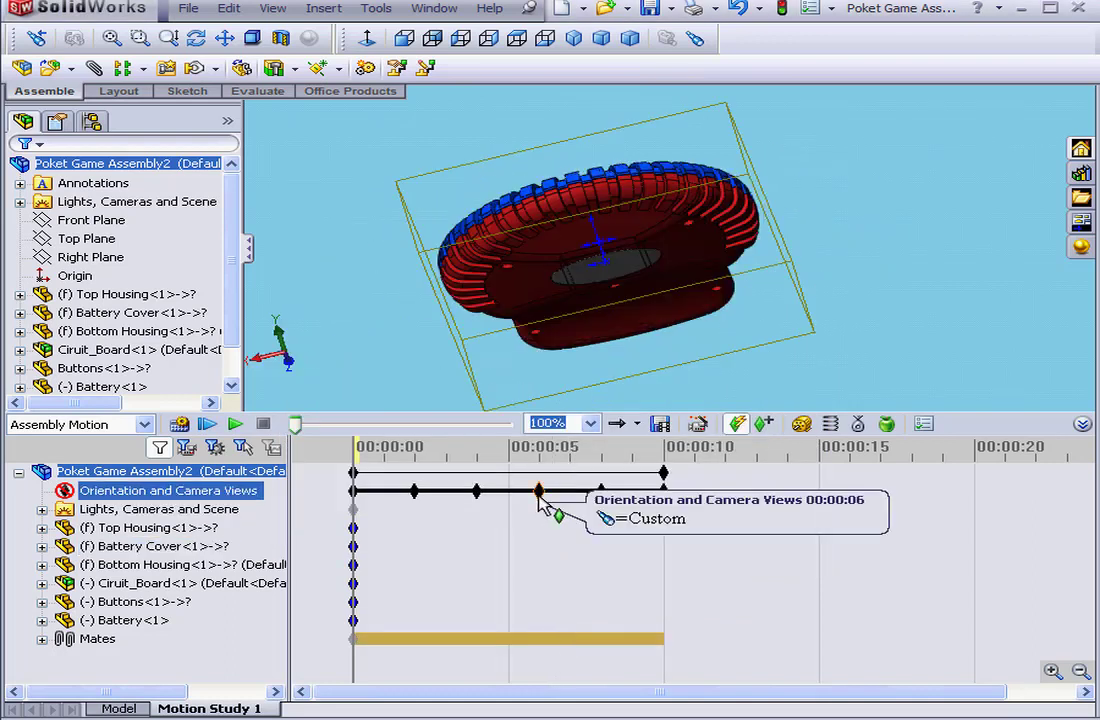
pyautogui.moveTo(539, 500); pyautogui.dragTo(517, 500)
# Scrub the time bar between about 4 and 6 seconds to inspect the orientation keys
pyautogui.click(509, 490)
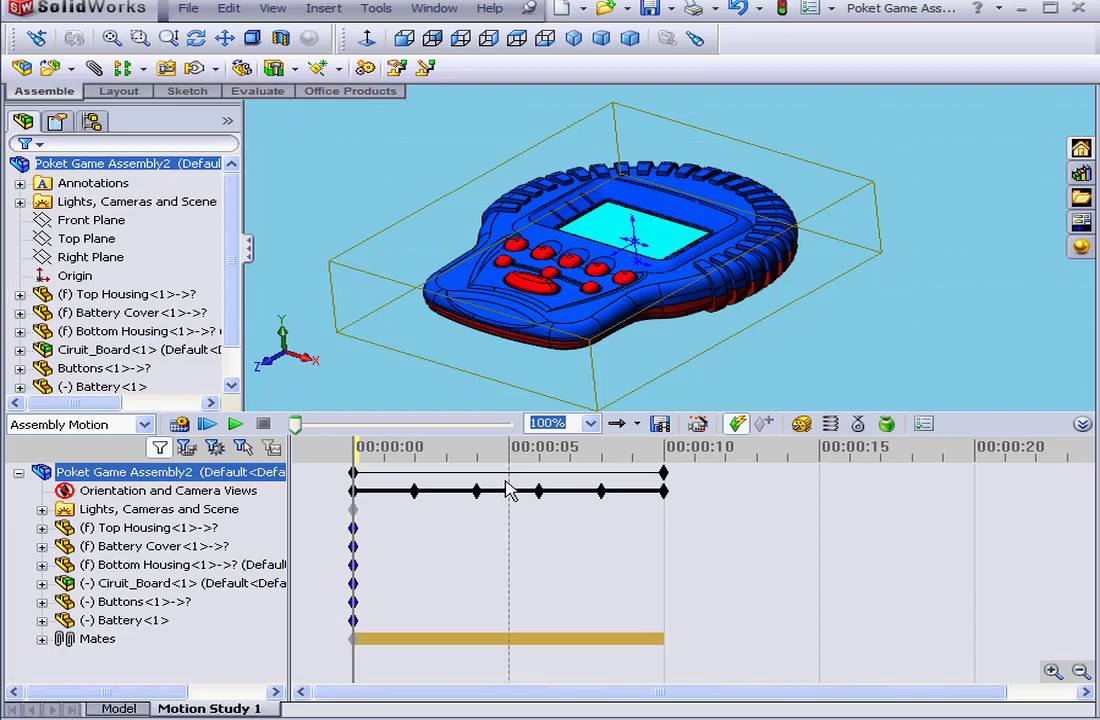
pyautogui.click(508, 491)
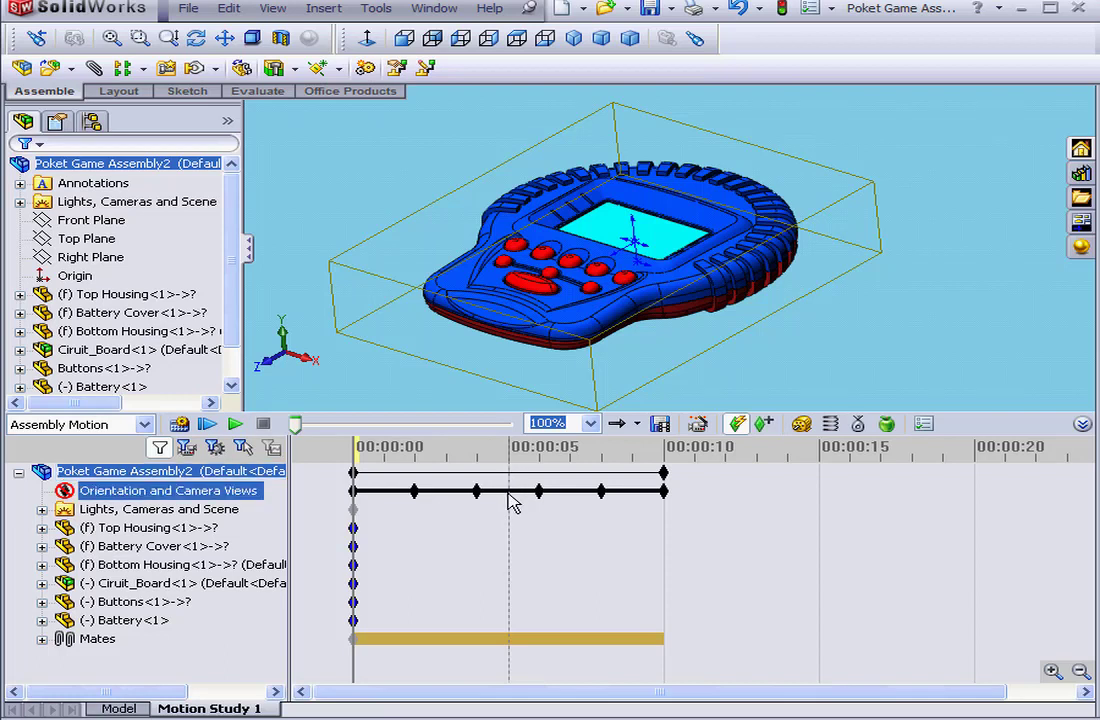
pyautogui.click(508, 473)
pyautogui.moveTo(509, 480)
pyautogui.mouseDown()
pyautogui.moveTo(550, 480)
pyautogui.moveTo(519, 493)
pyautogui.mouseUp()
pyautogui.moveTo(520, 492); pyautogui.dragTo(487, 497)
pyautogui.click(478, 491)
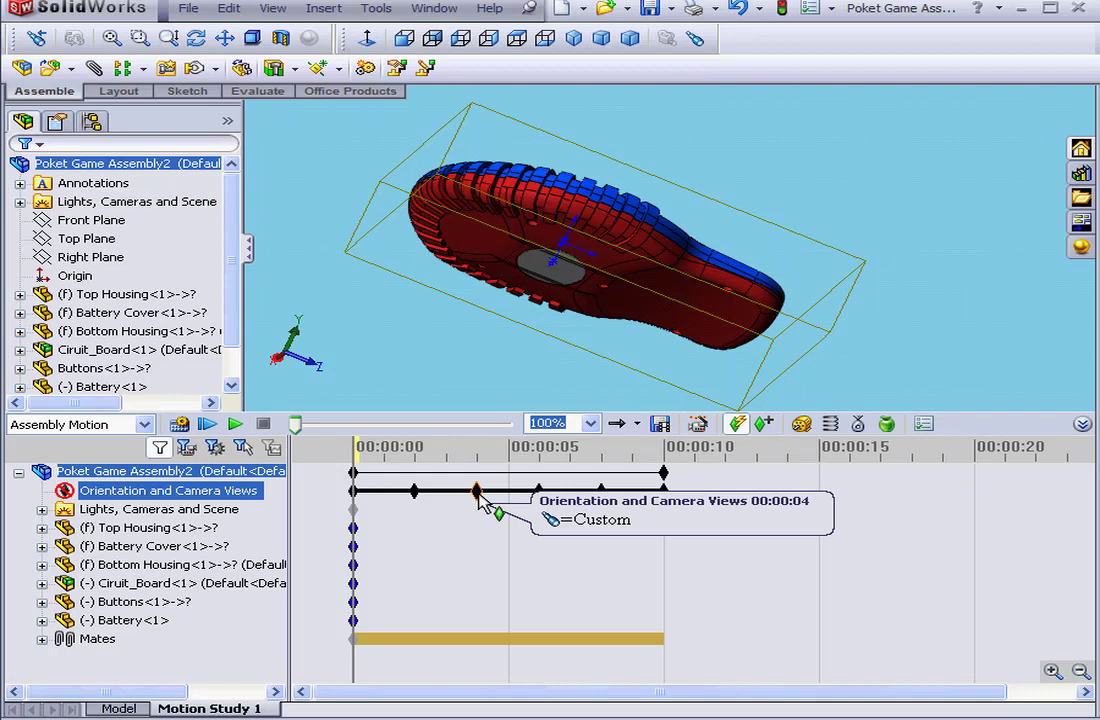
# Play the rotation animation and set the playback speed to 200%
pyautogui.click(379, 461)
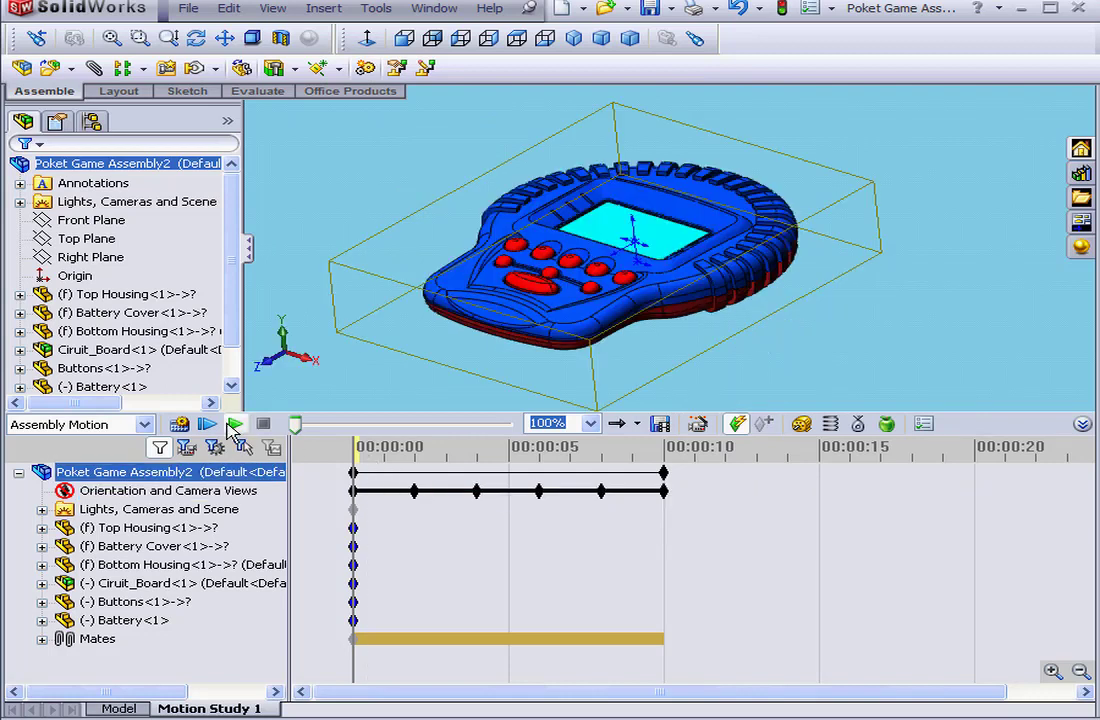
pyautogui.click(233, 424)
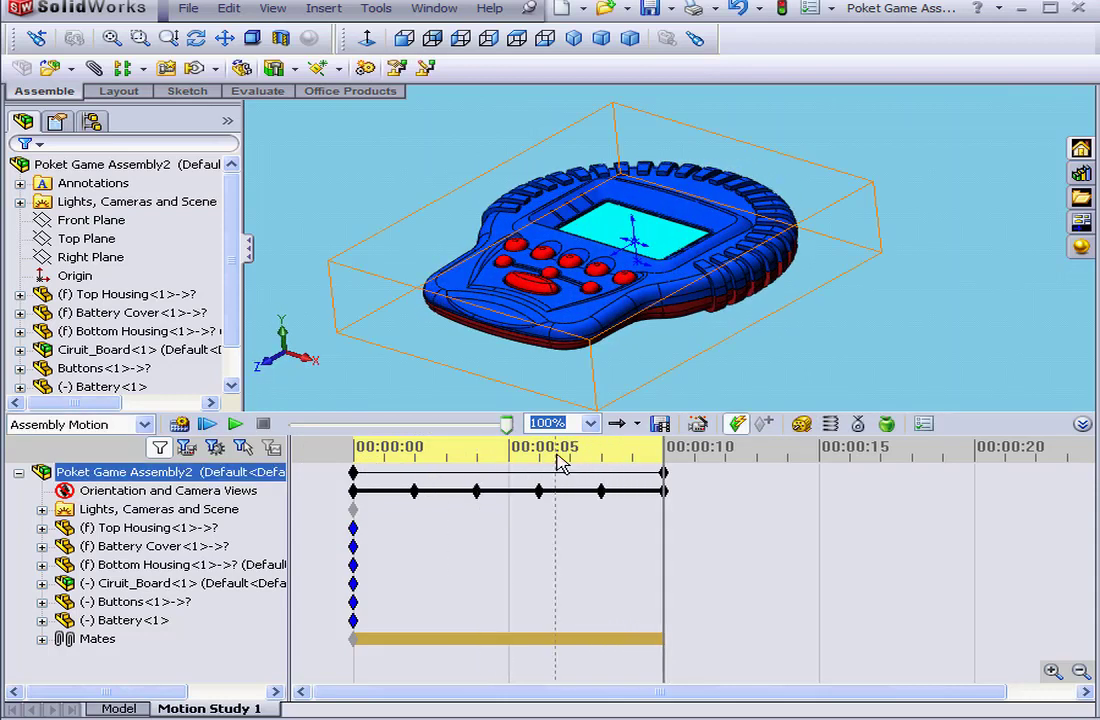
pyautogui.click(593, 425)
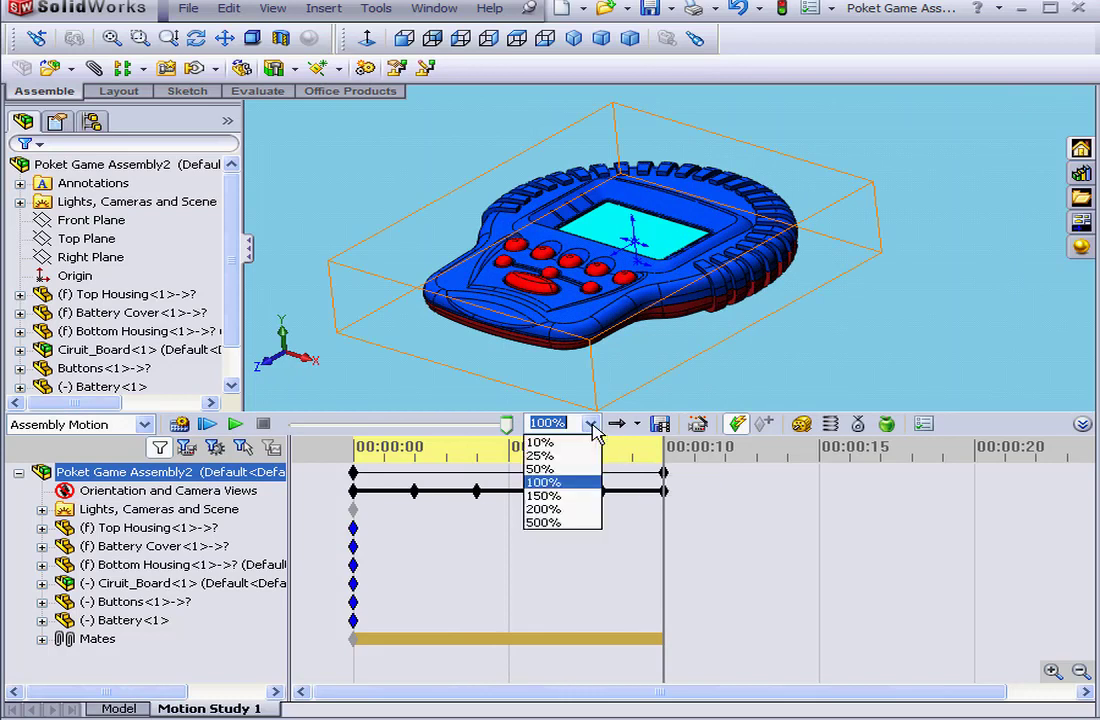
pyautogui.click(576, 510)
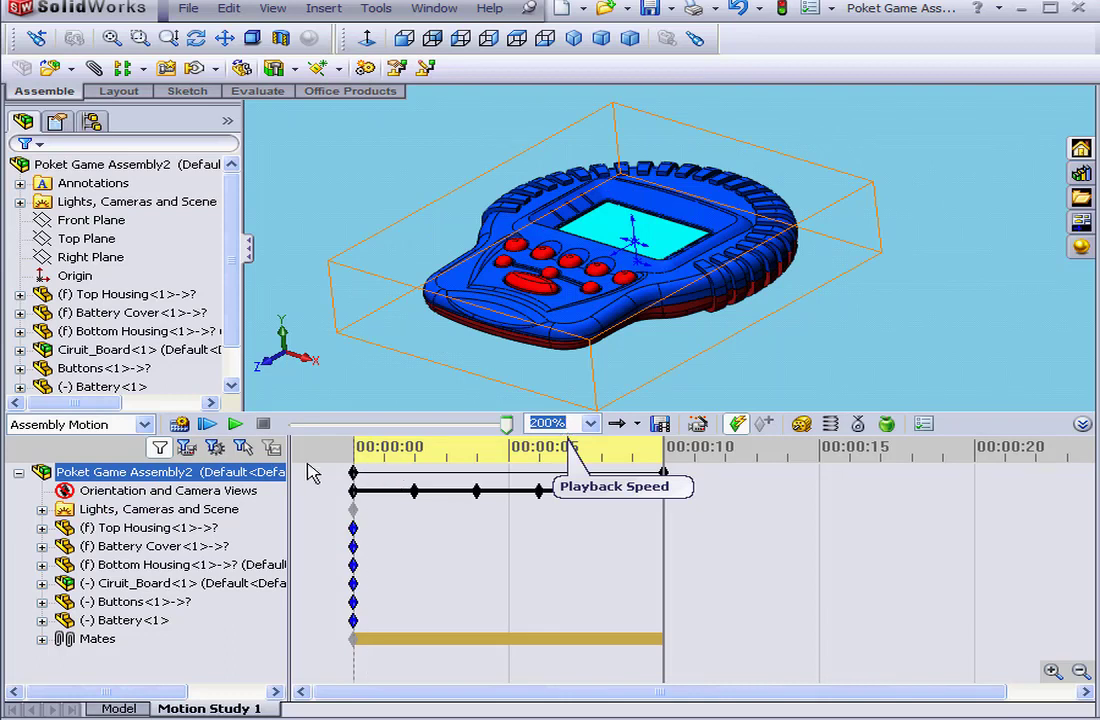
# Replay the animation from the start and raise the playback speed to 500%
pyautogui.click(207, 424)
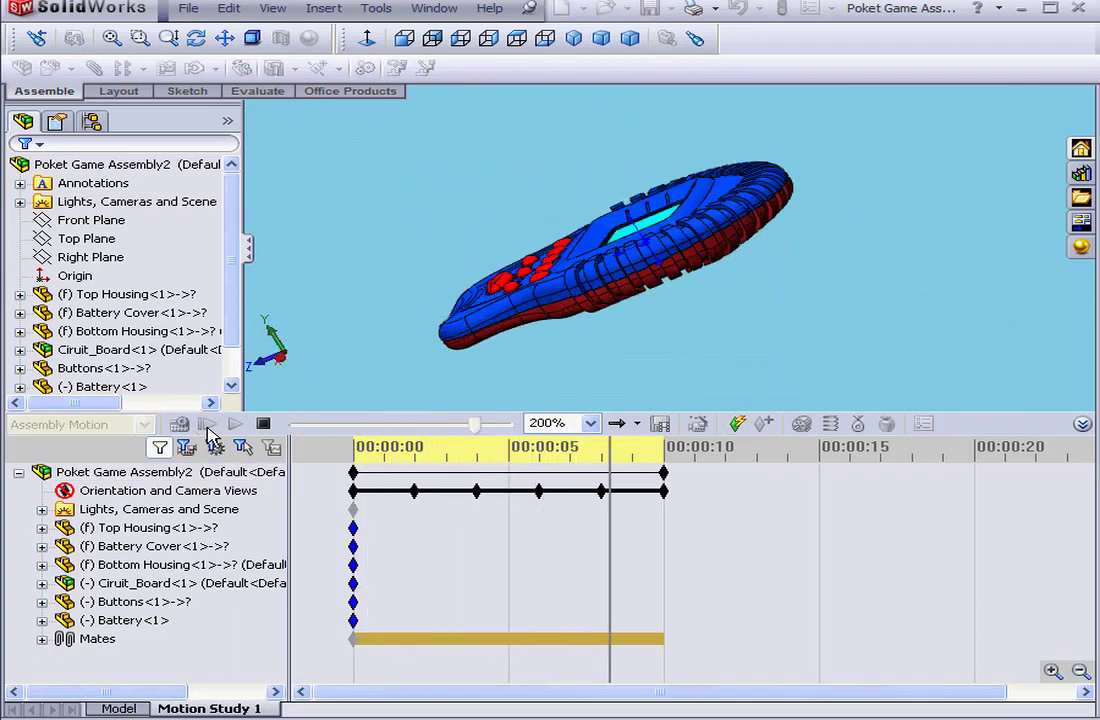
pyautogui.click(577, 466)
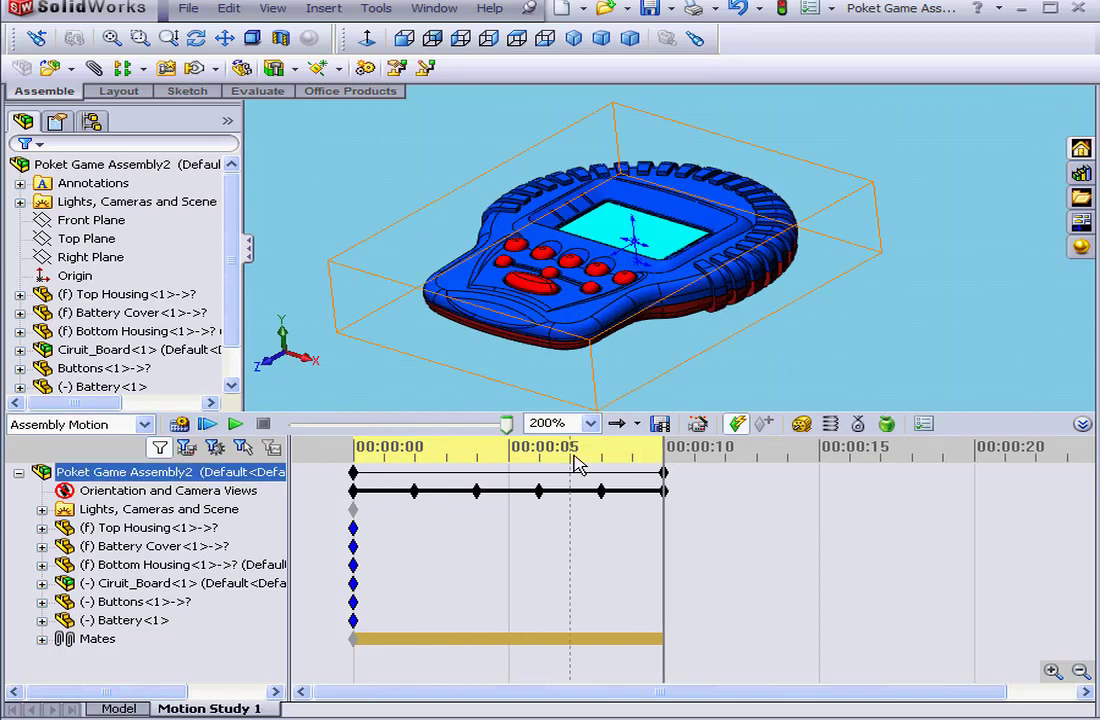
pyautogui.click(591, 426)
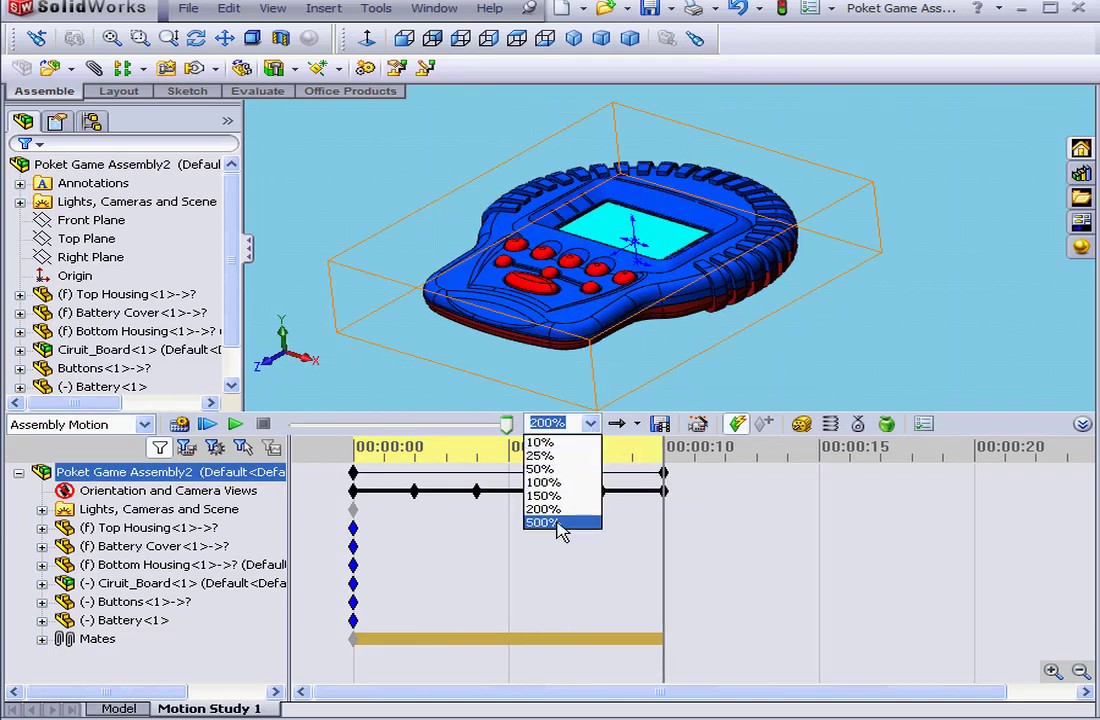
pyautogui.click(557, 523)
# Set the playback mode to Loop, play from the start, then stop playback
pyautogui.click(580, 472)
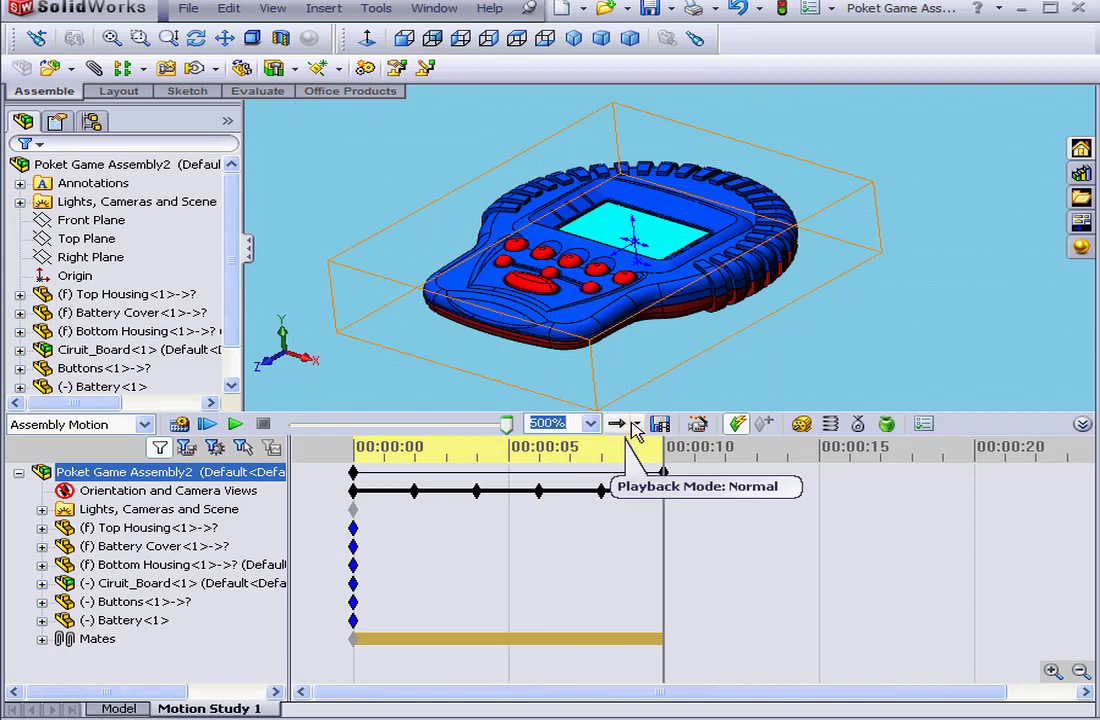
pyautogui.click(636, 425)
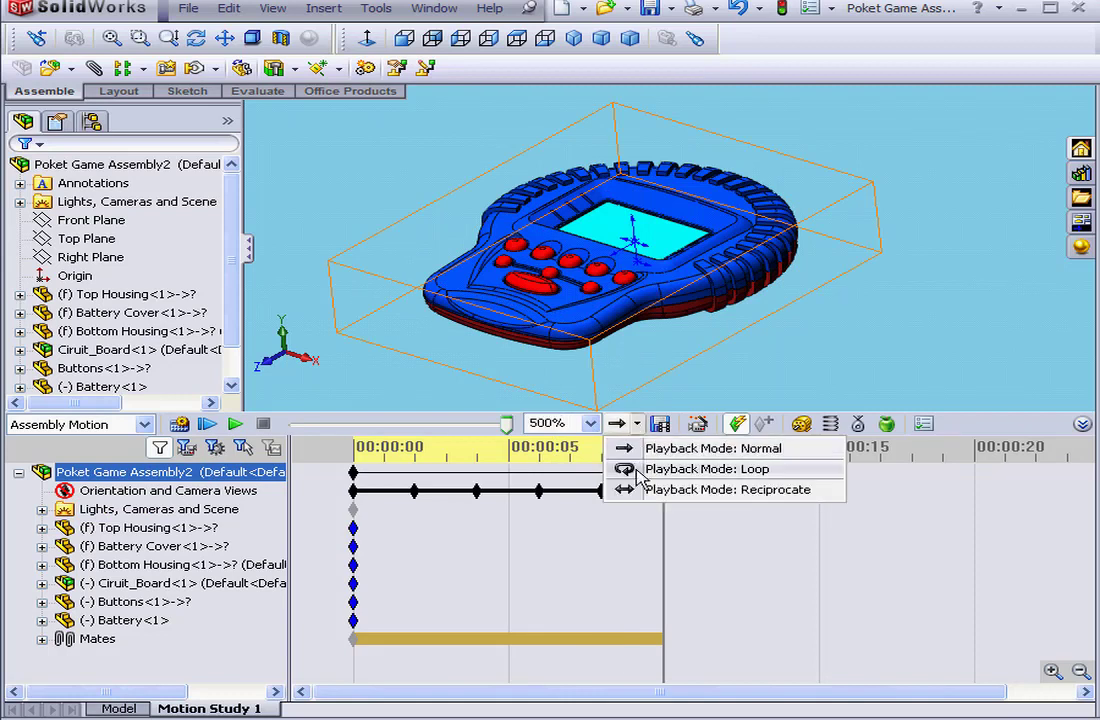
pyautogui.click(640, 469)
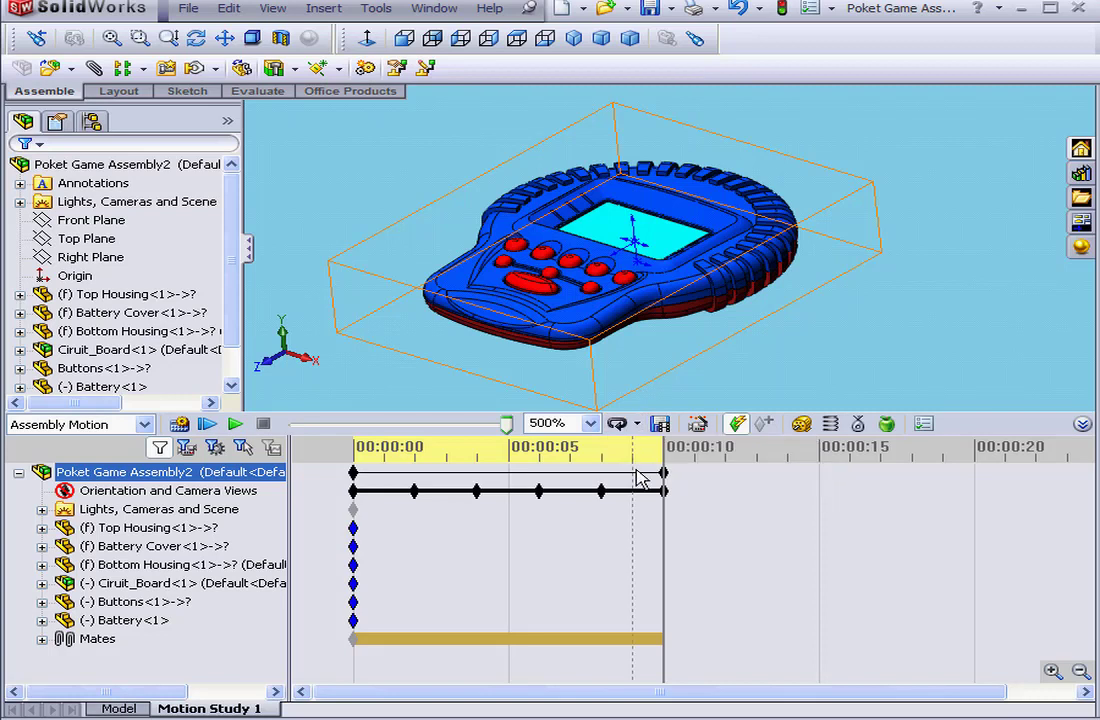
pyautogui.click(211, 427)
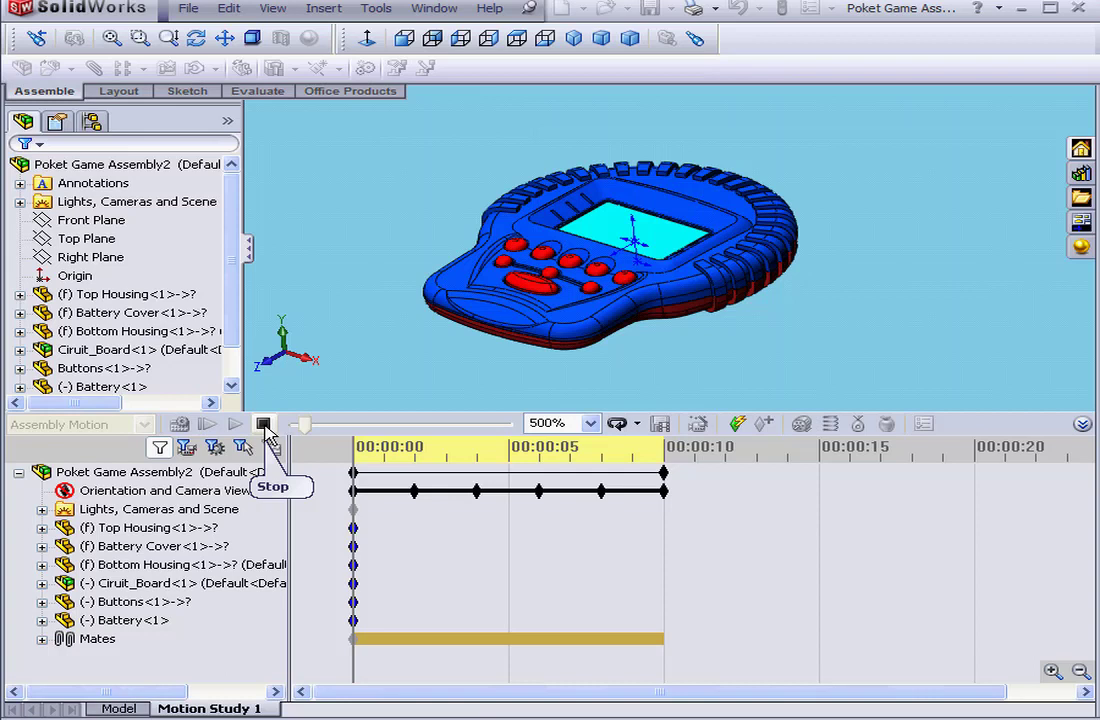
pyautogui.click(263, 424)
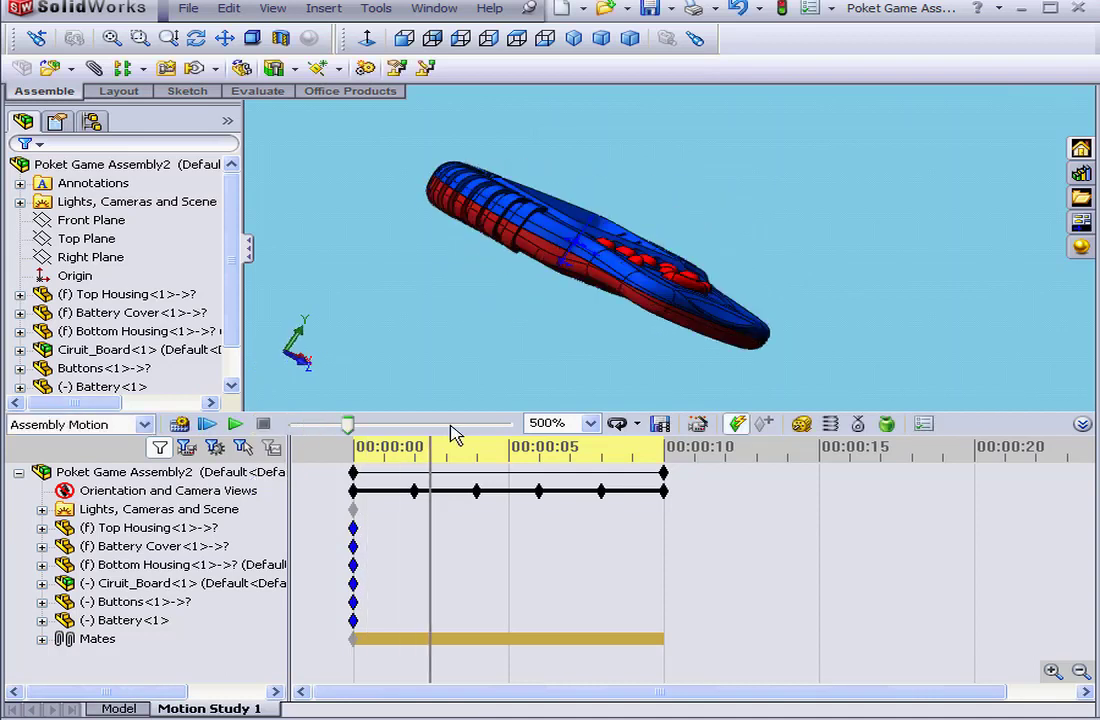
# Switch the playback mode to Reciprocate and play the animation
pyautogui.click(638, 424)
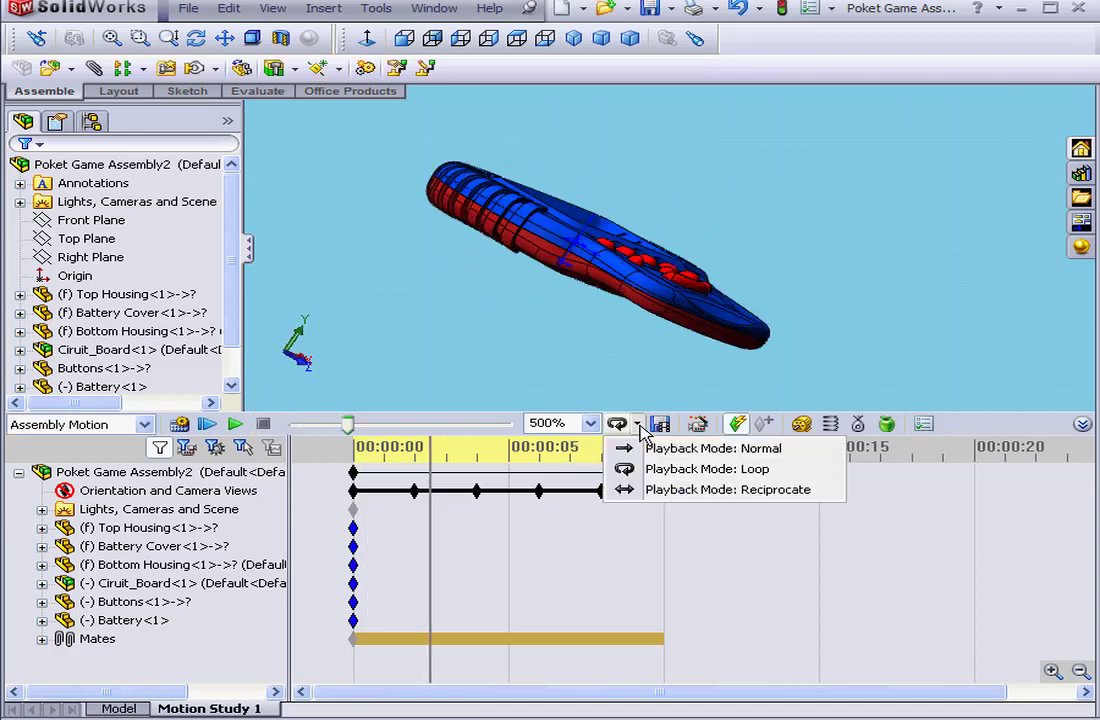
pyautogui.click(645, 490)
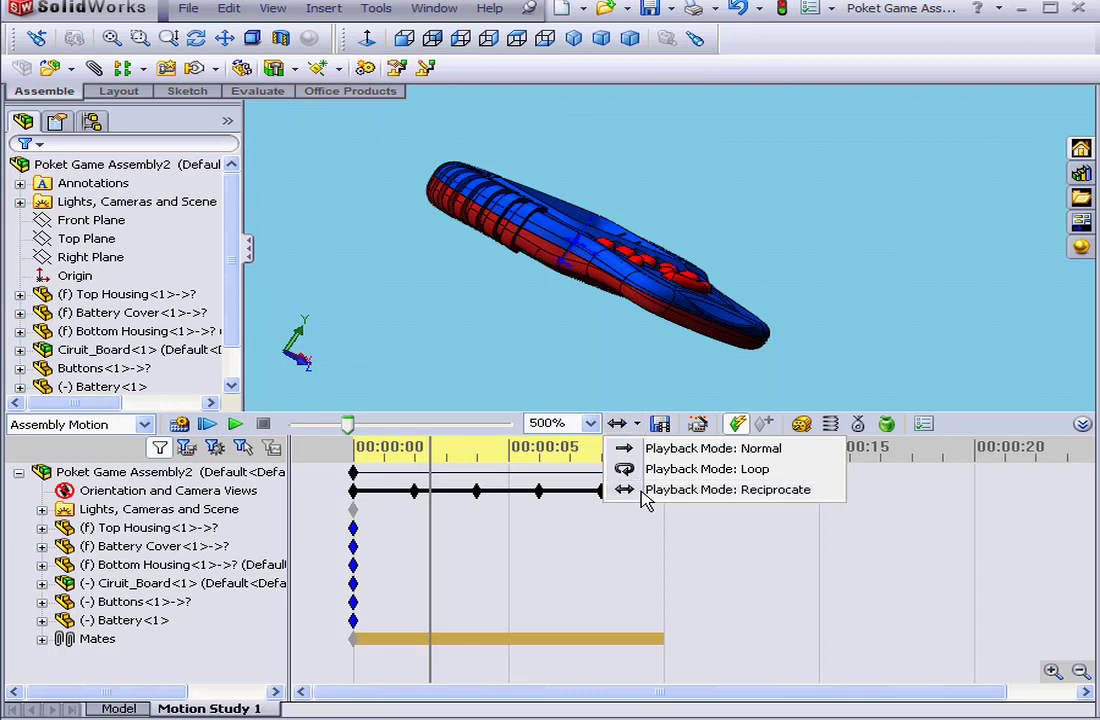
pyautogui.click(236, 425)
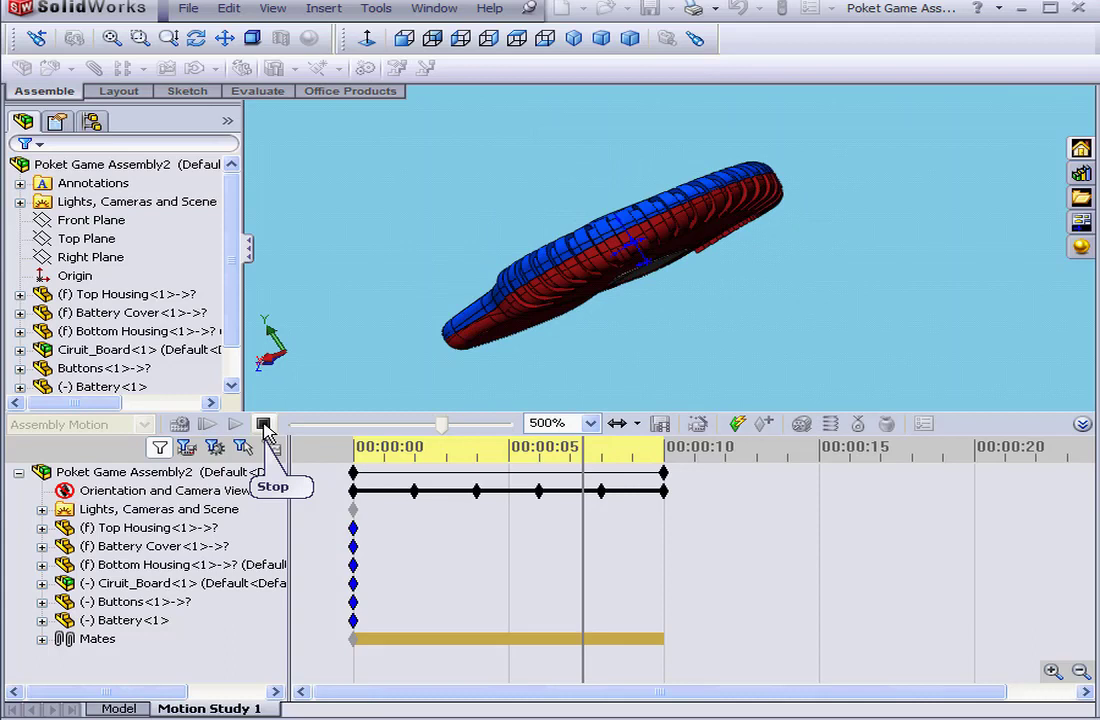
pyautogui.click(264, 425)
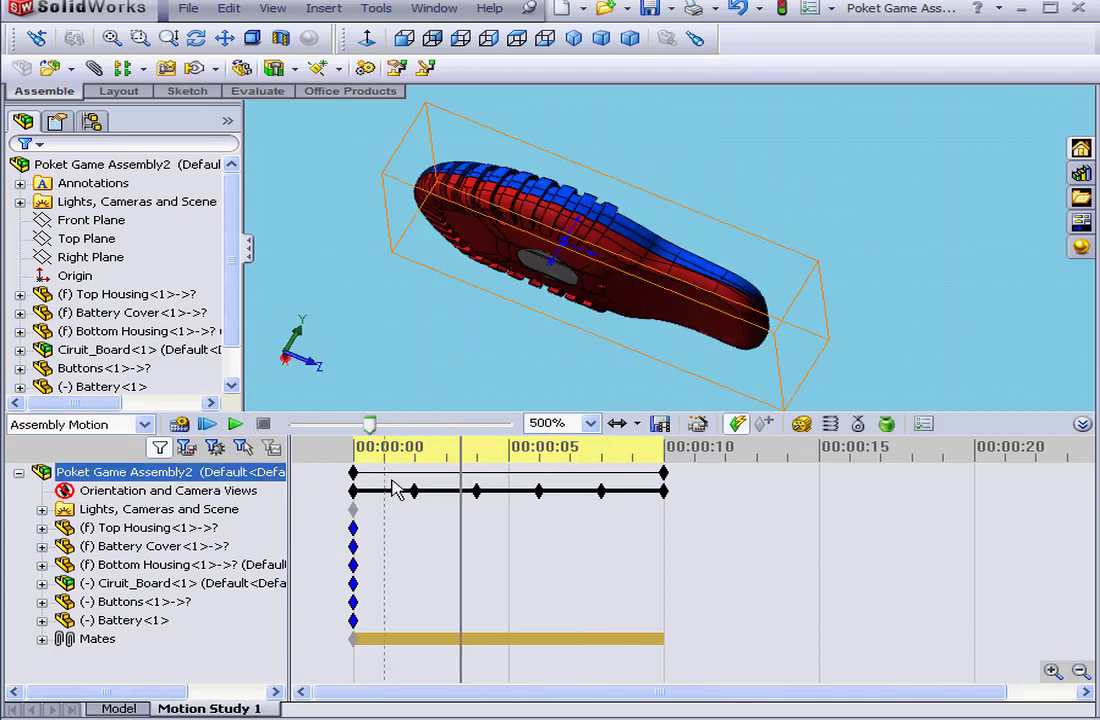
pyautogui.click(413, 490)
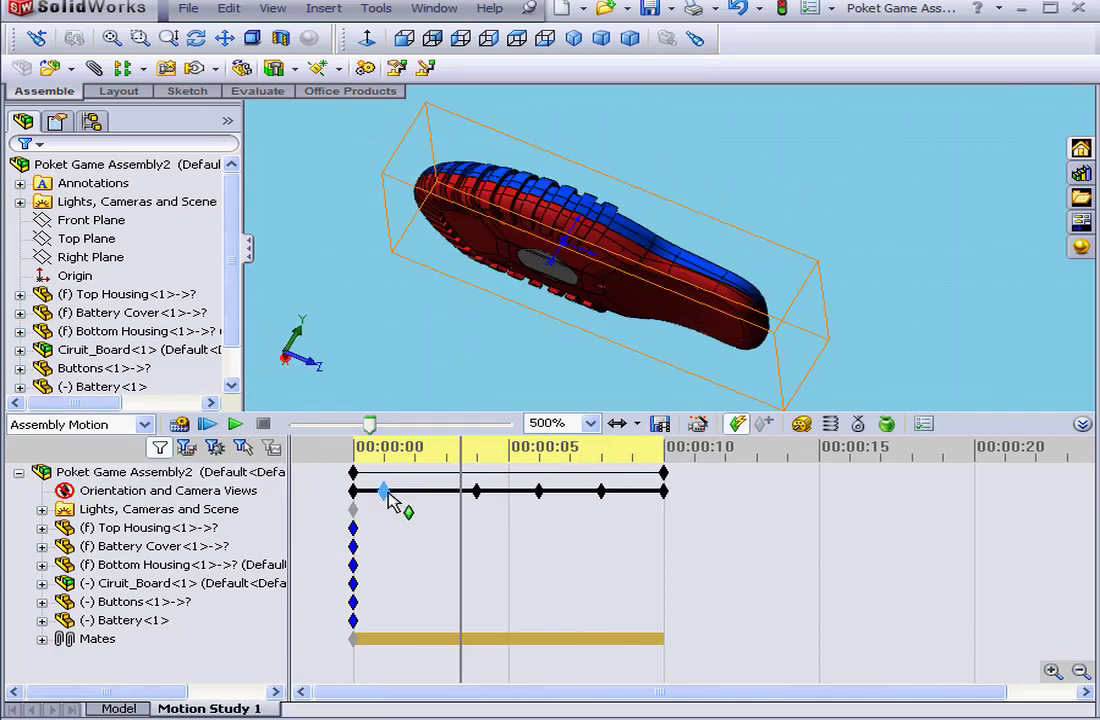
pyautogui.click(477, 491)
pyautogui.moveTo(477, 491); pyautogui.dragTo(431, 491)
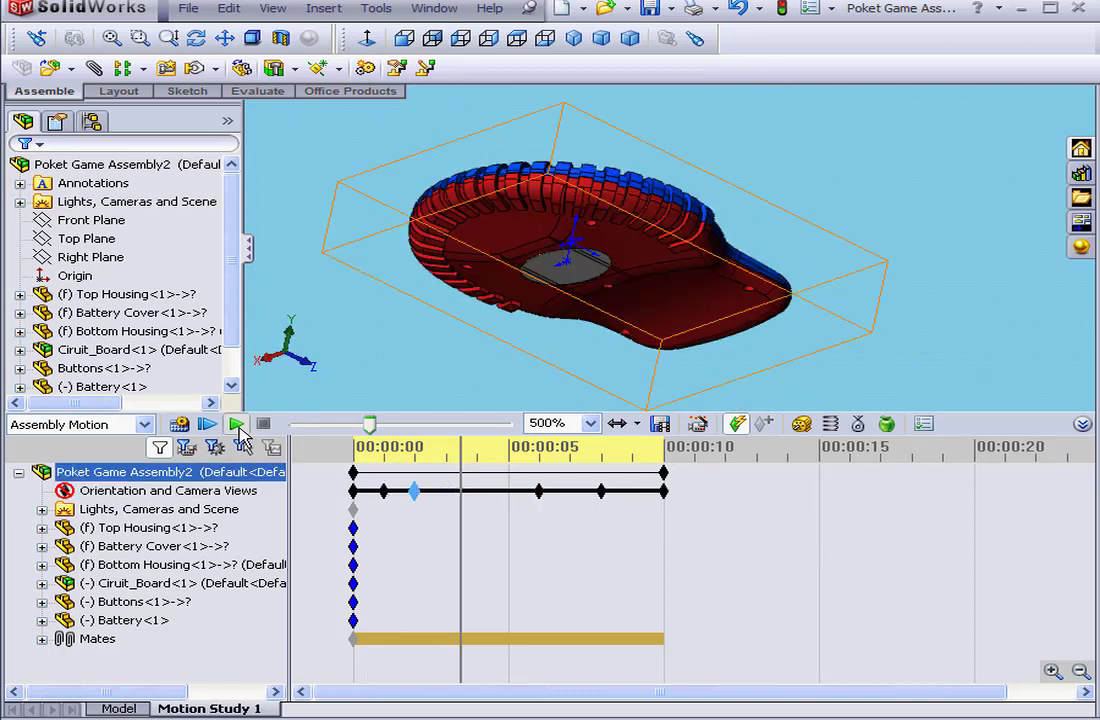
pyautogui.click(236, 424)
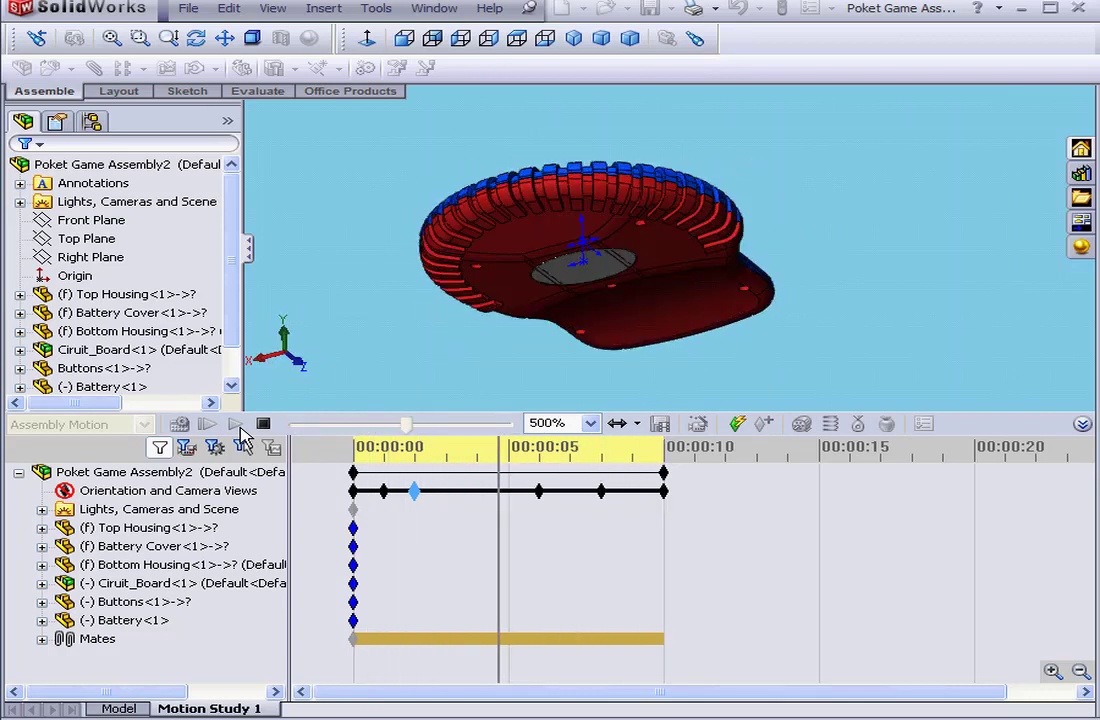
pyautogui.click(636, 424)
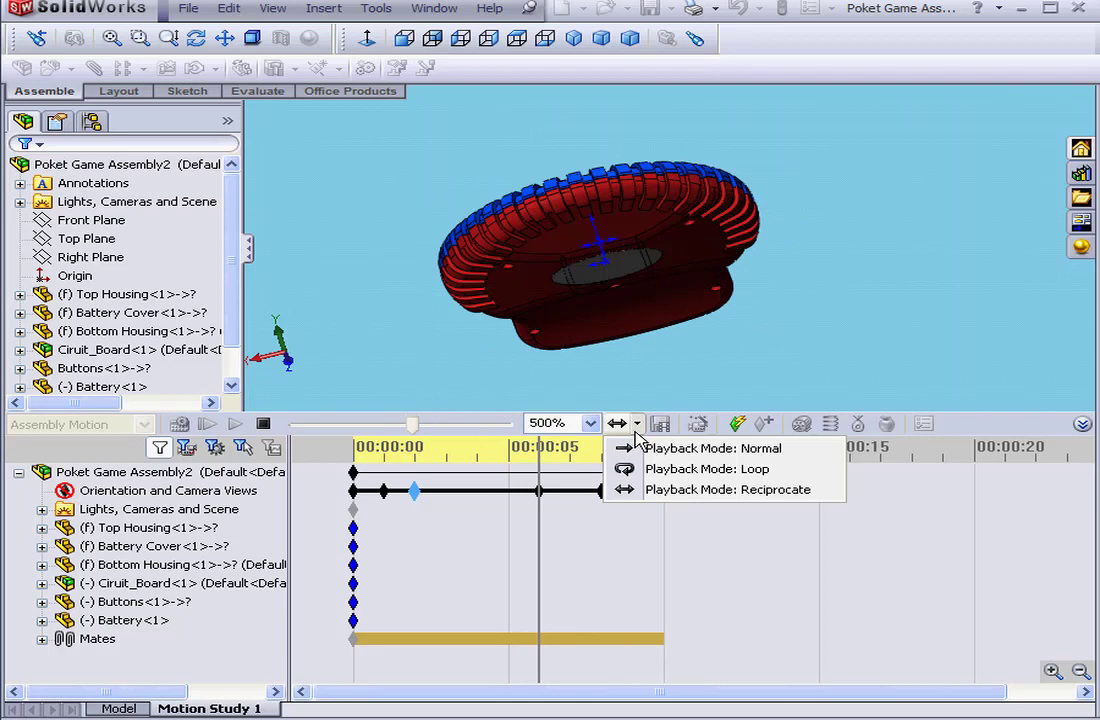
pyautogui.click(634, 449)
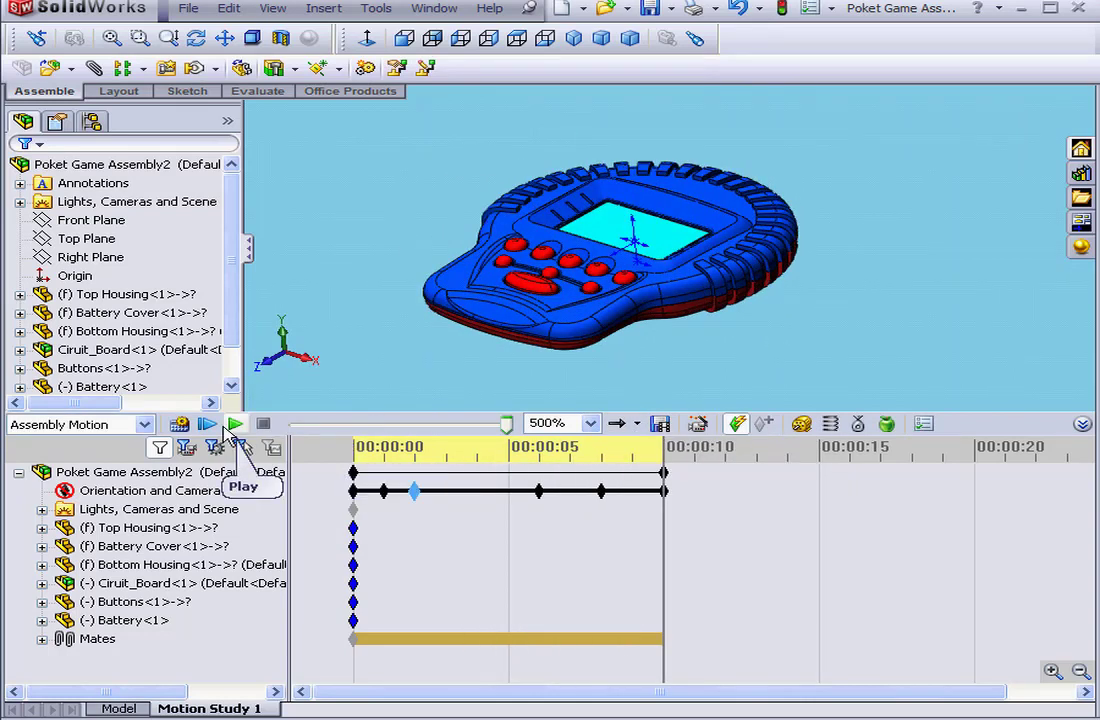
pyautogui.click(207, 424)
pyautogui.click(417, 494)
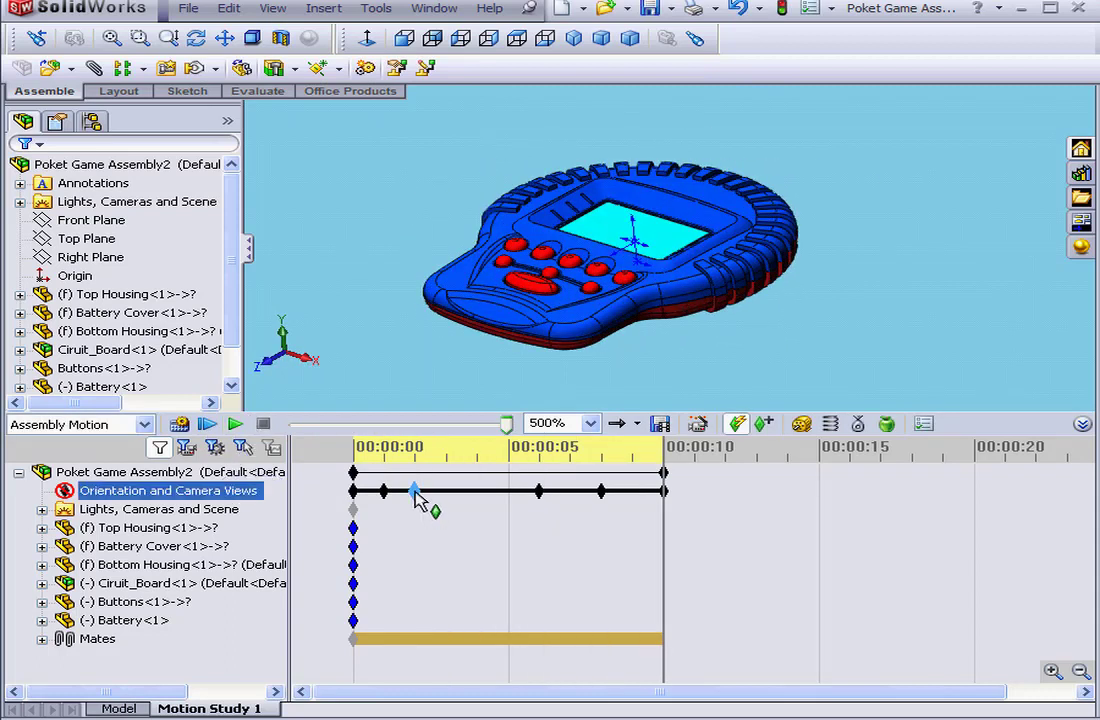
pyautogui.moveTo(384, 489); pyautogui.dragTo(425, 491)
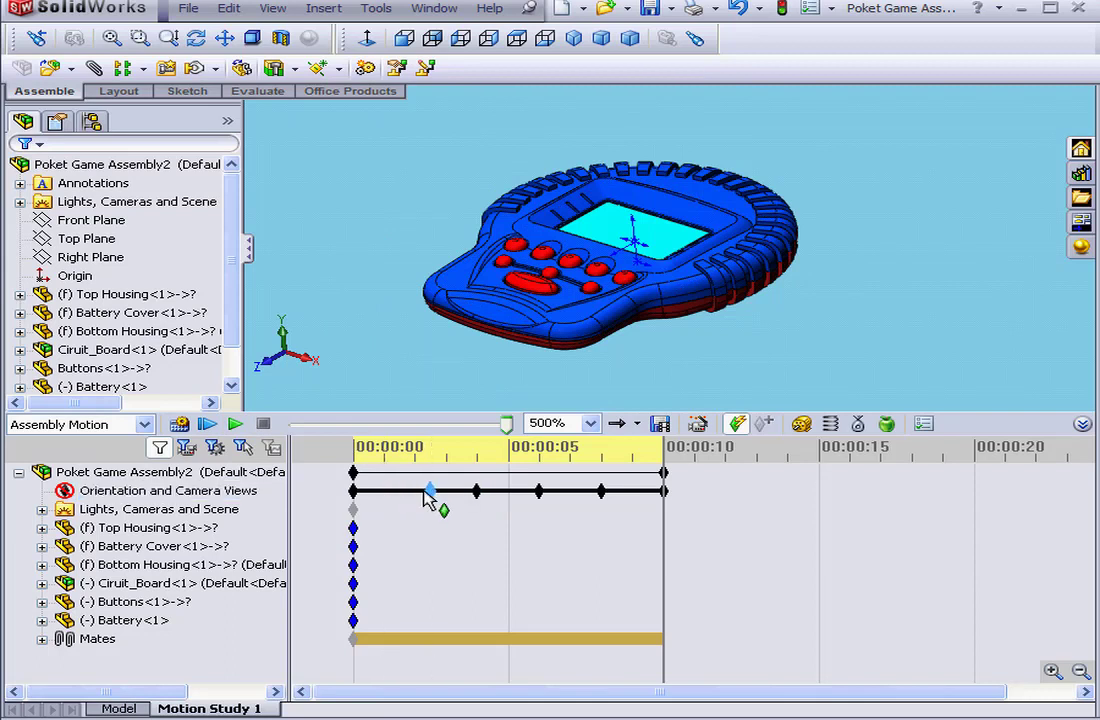
pyautogui.click(205, 529)
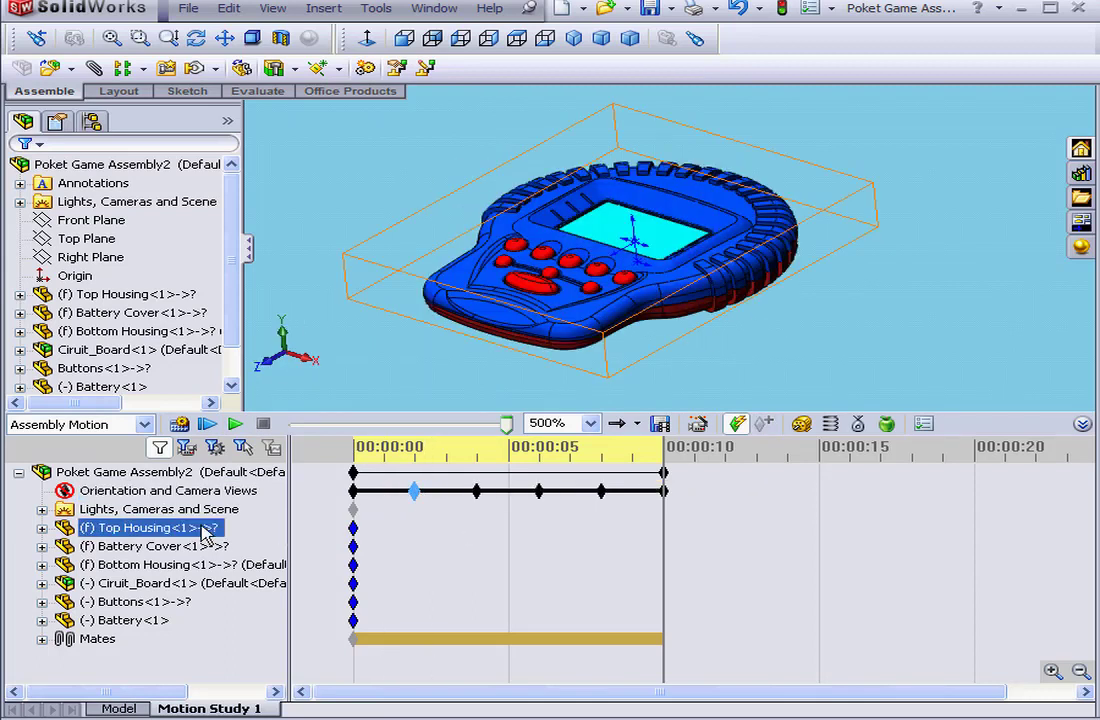
pyautogui.click(41, 527)
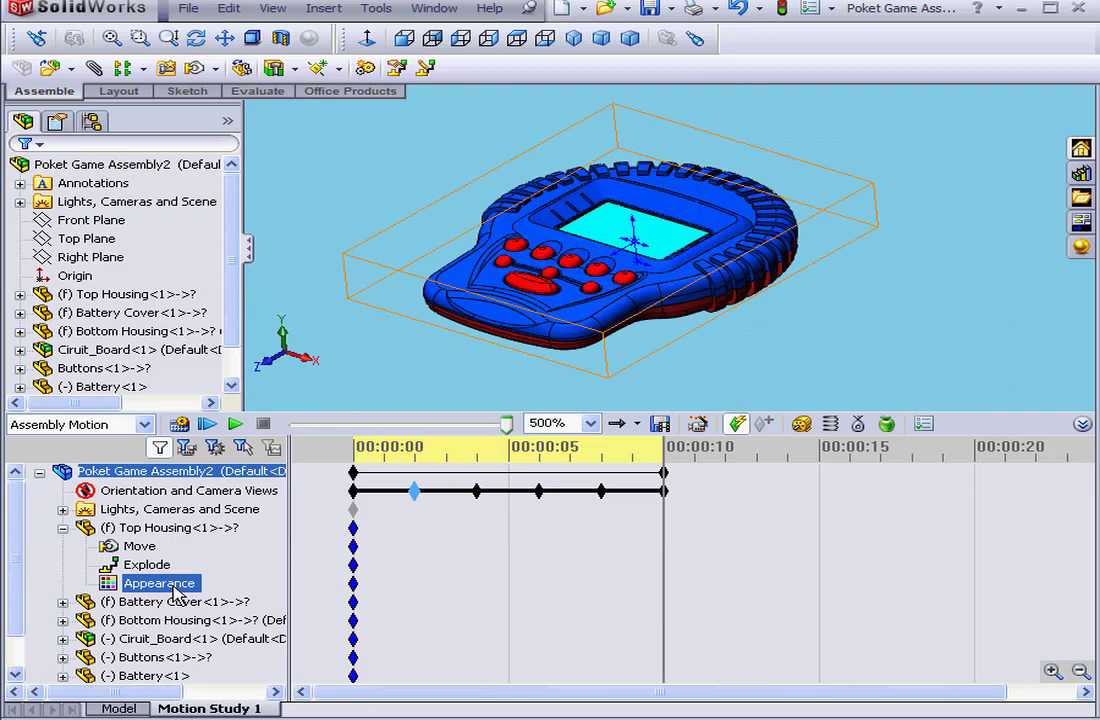
pyautogui.click(88, 529)
pyautogui.click(63, 527)
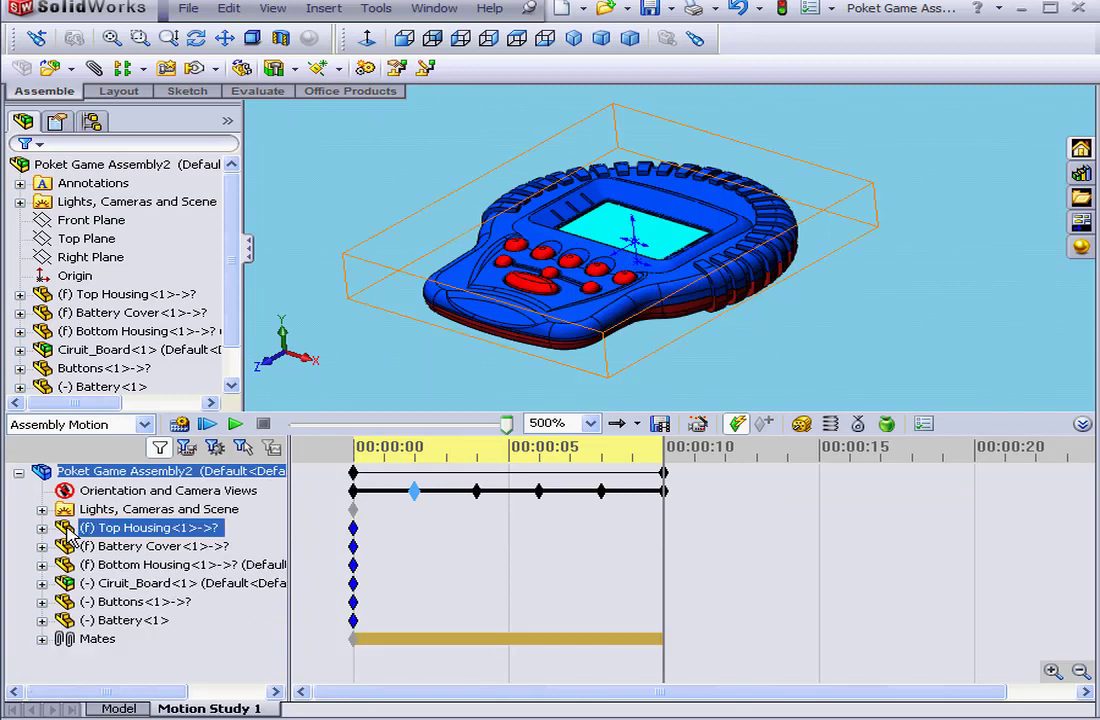
# Add an Explode animation with the Animation Wizard, 10-second duration starting at 10 seconds
pyautogui.click(664, 472)
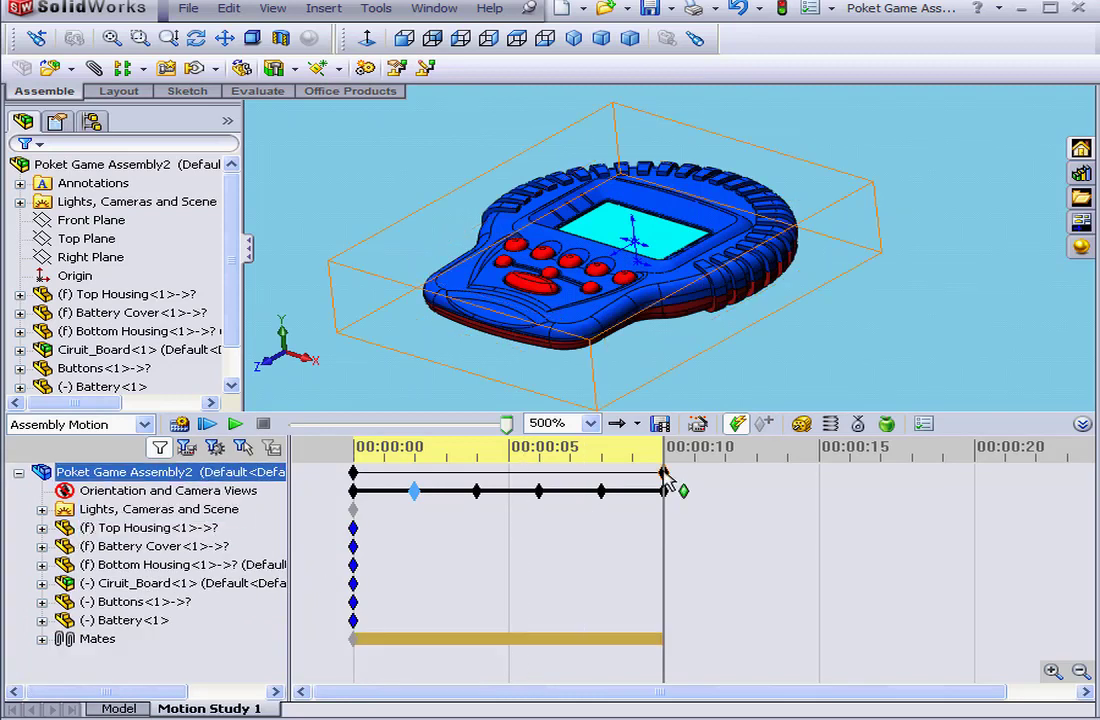
pyautogui.click(699, 426)
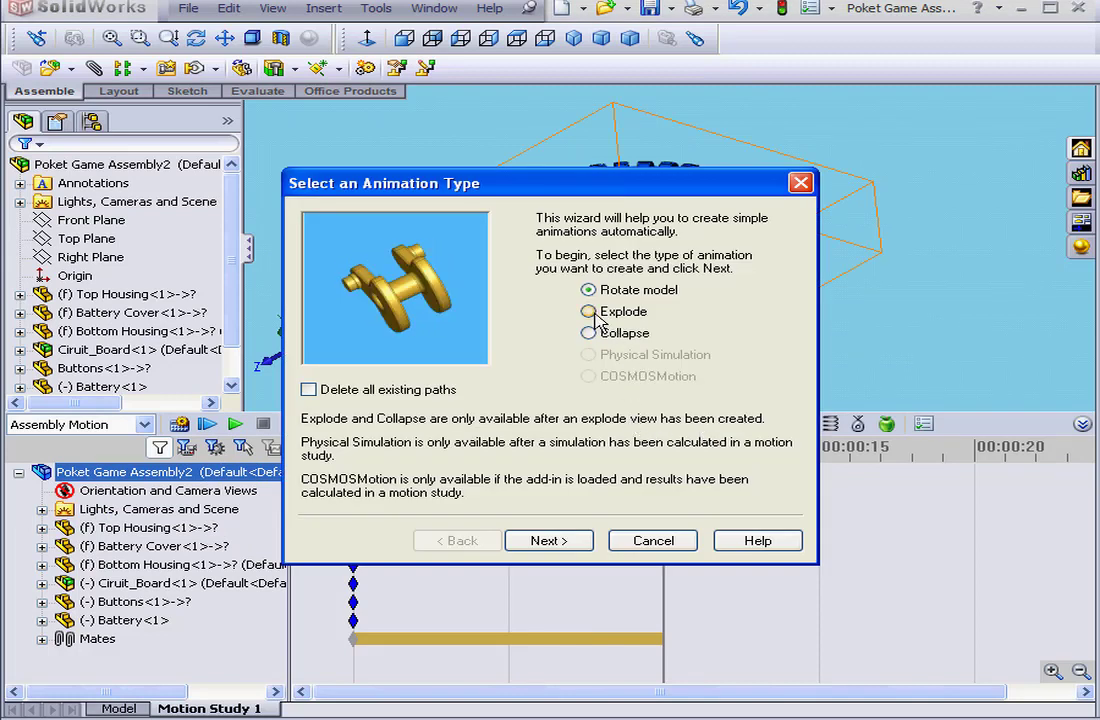
pyautogui.click(593, 313)
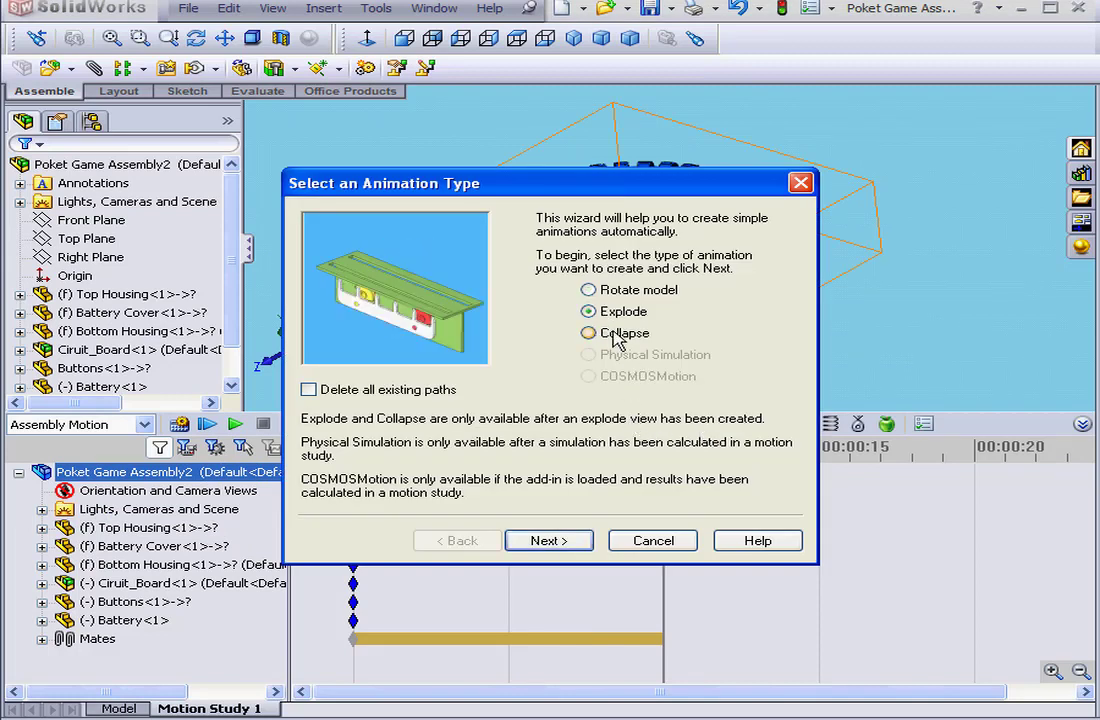
pyautogui.click(584, 543)
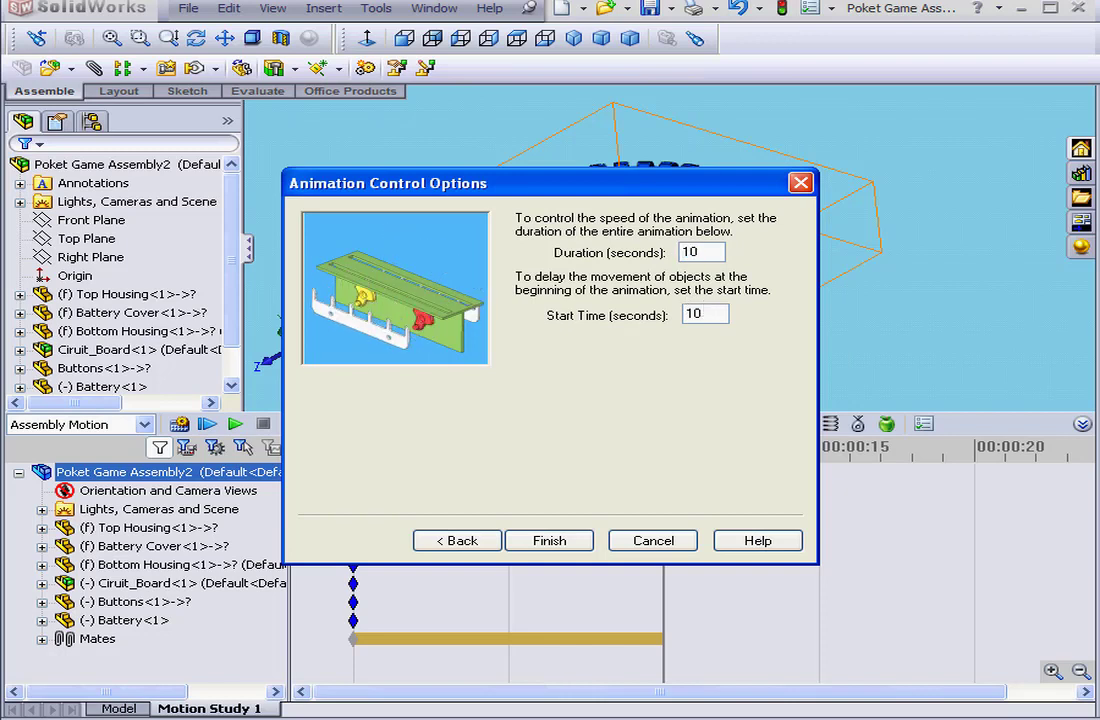
pyautogui.press('Tab')
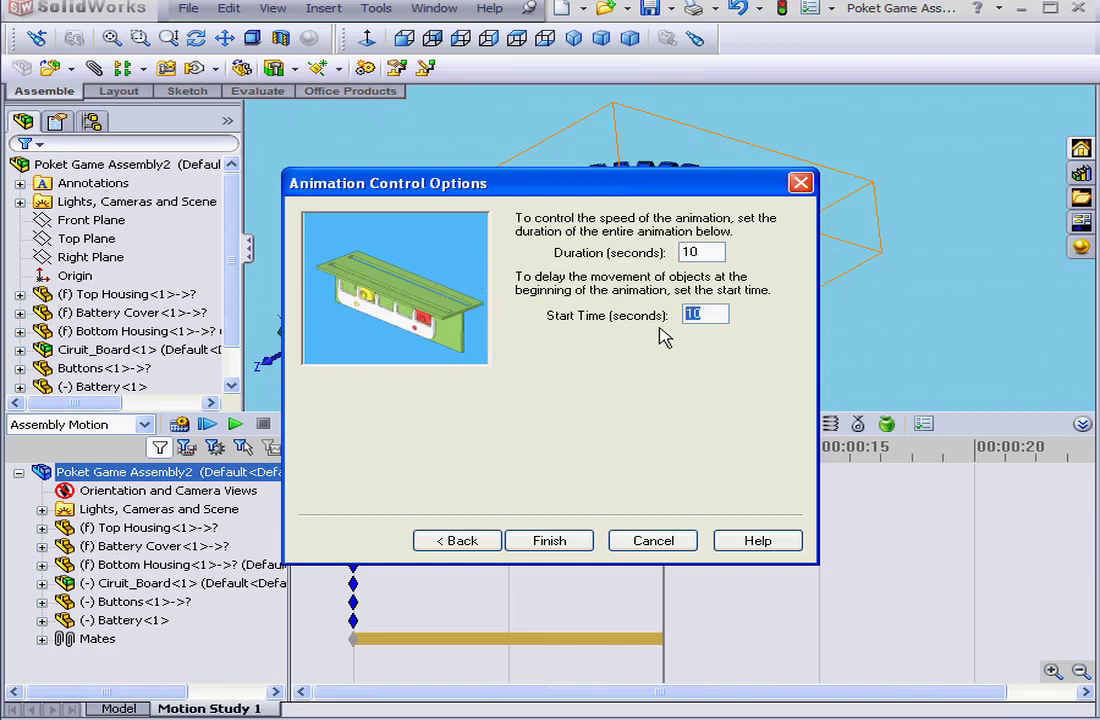
pyautogui.moveTo(656, 183); pyautogui.dragTo(480, 99)
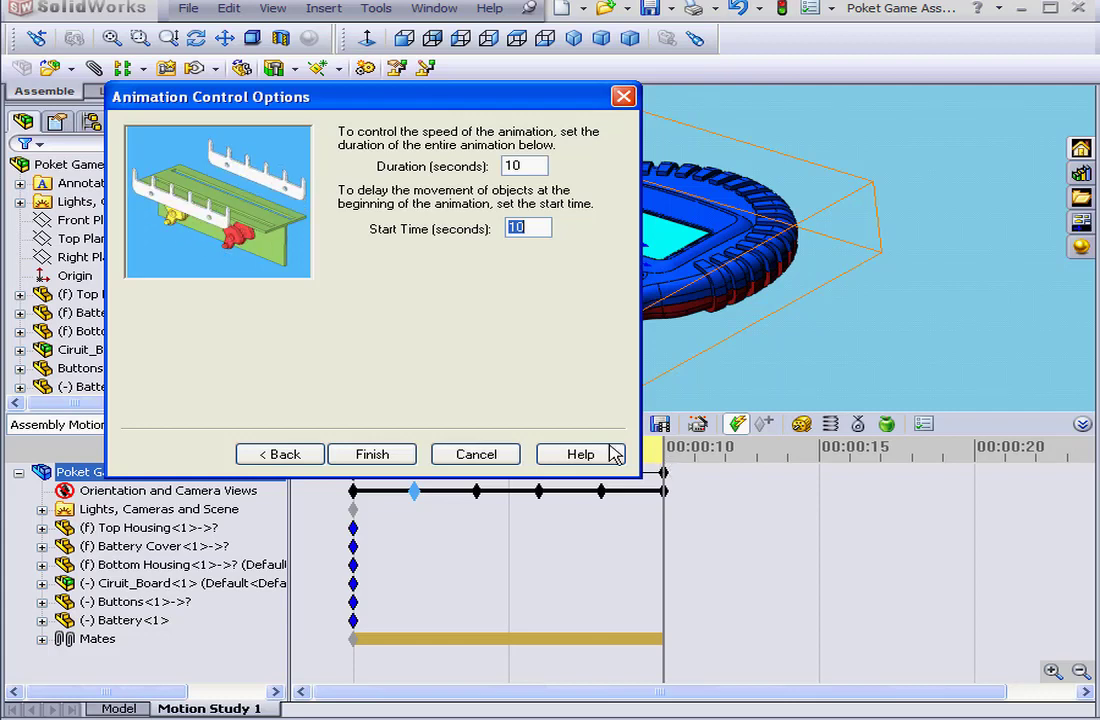
pyautogui.click(390, 458)
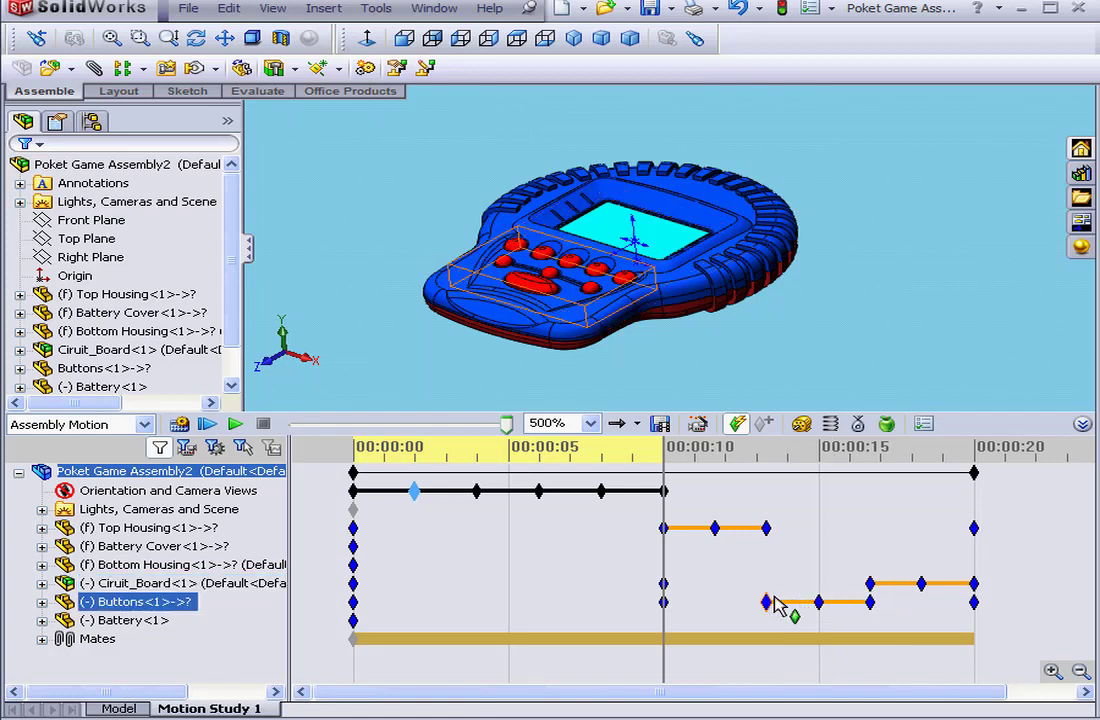
# Zoom the timeline out to 30 seconds and inspect the Top Housing's explode track
pyautogui.click(1081, 671)
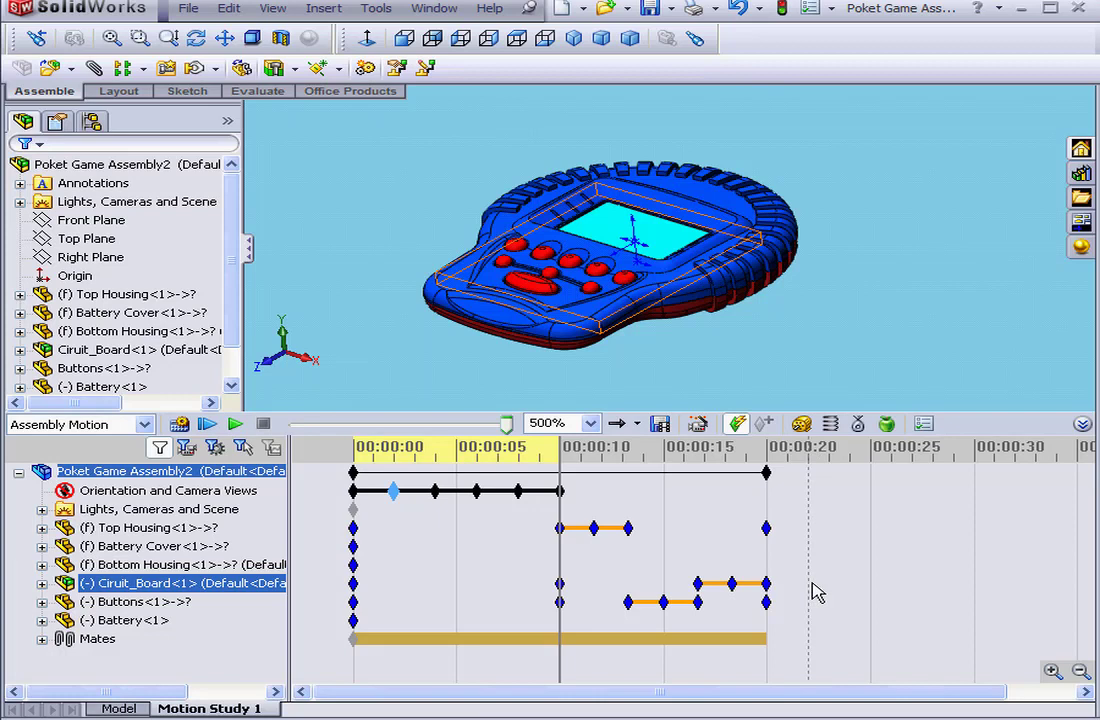
pyautogui.click(41, 527)
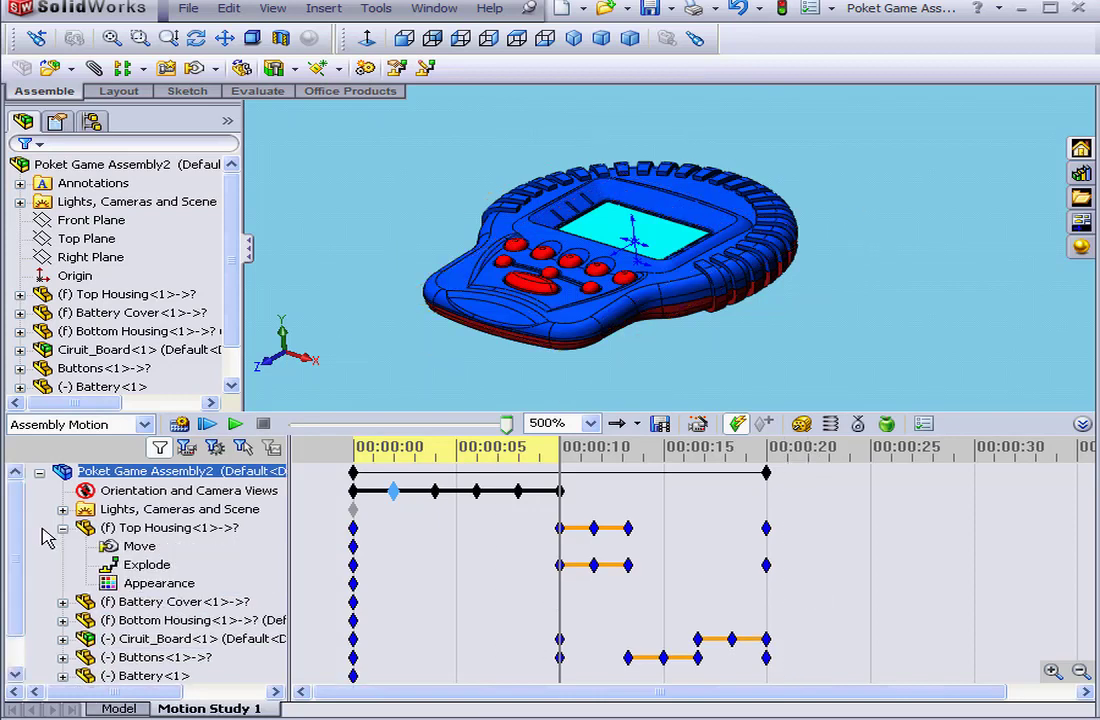
pyautogui.click(152, 565)
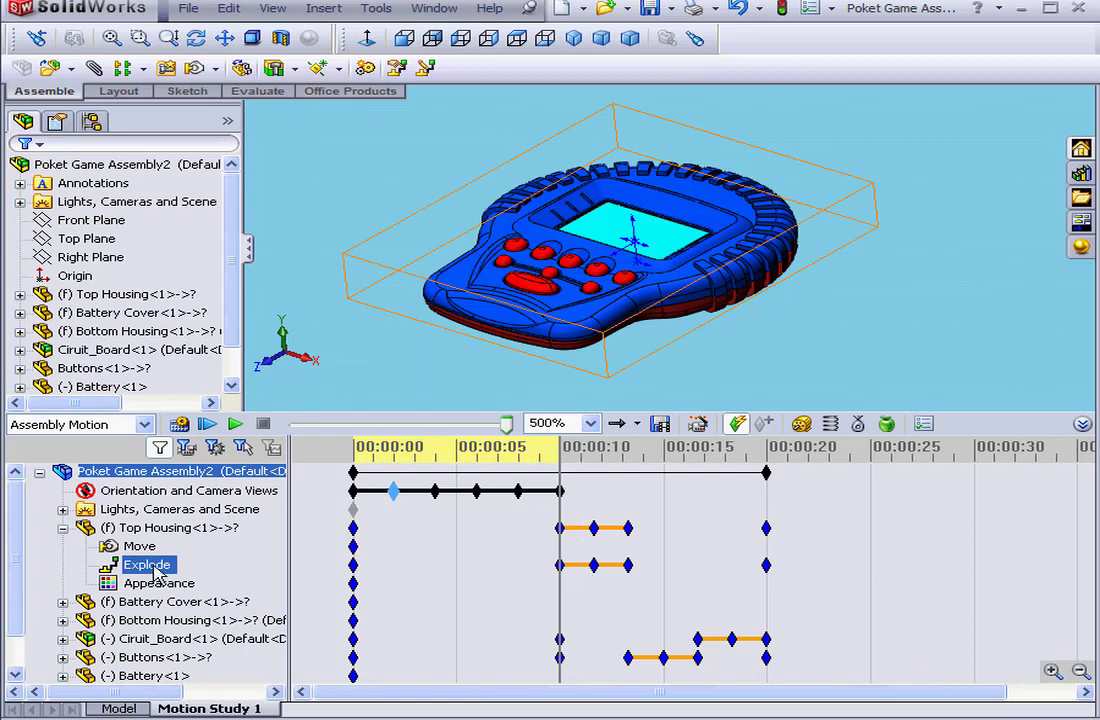
pyautogui.click(178, 530)
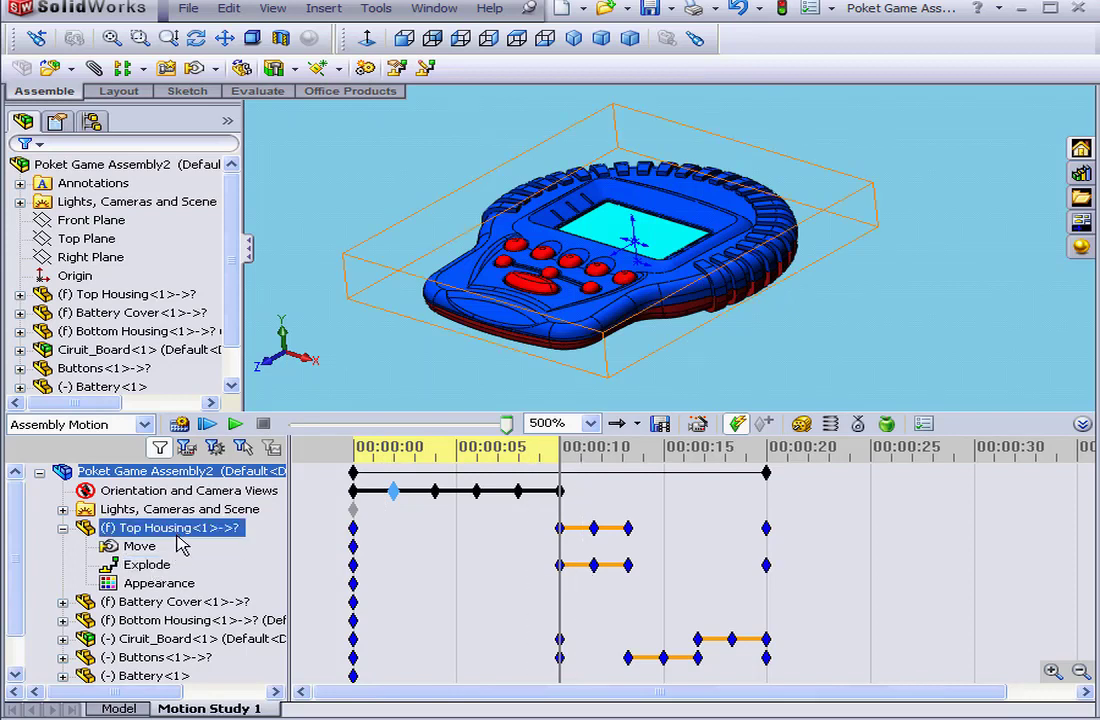
pyautogui.click(62, 528)
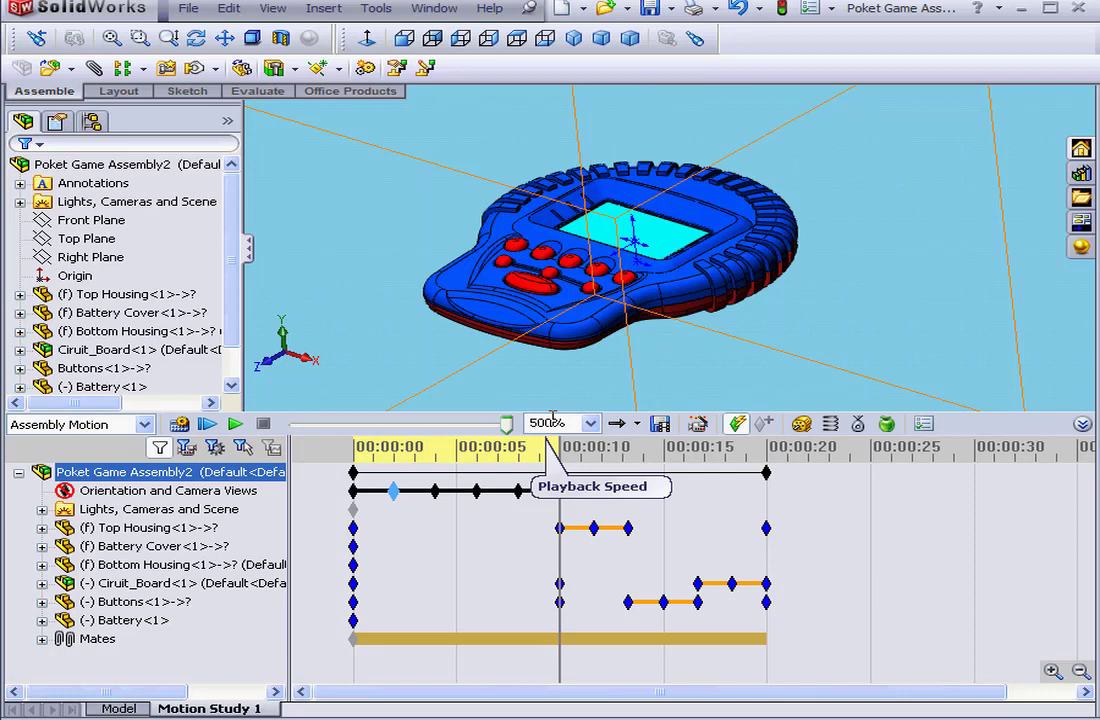
# Play the animation from the start, then park the time bar near 13 seconds
pyautogui.click(207, 424)
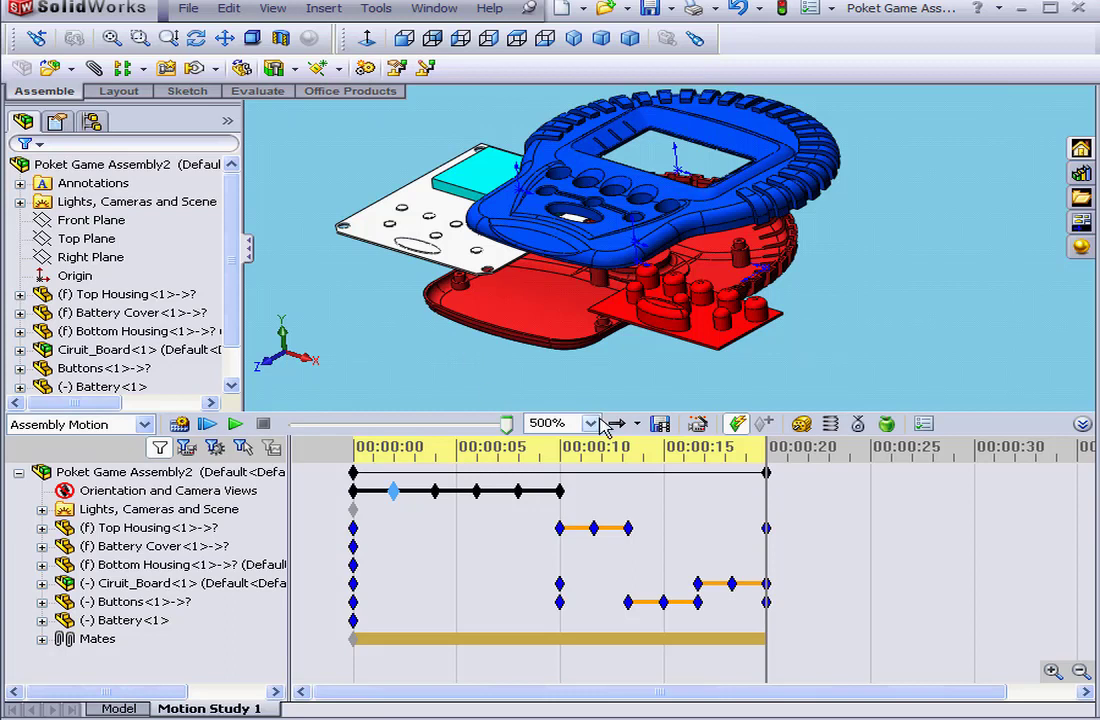
pyautogui.moveTo(763, 453); pyautogui.dragTo(535, 449)
pyautogui.moveTo(390, 430)
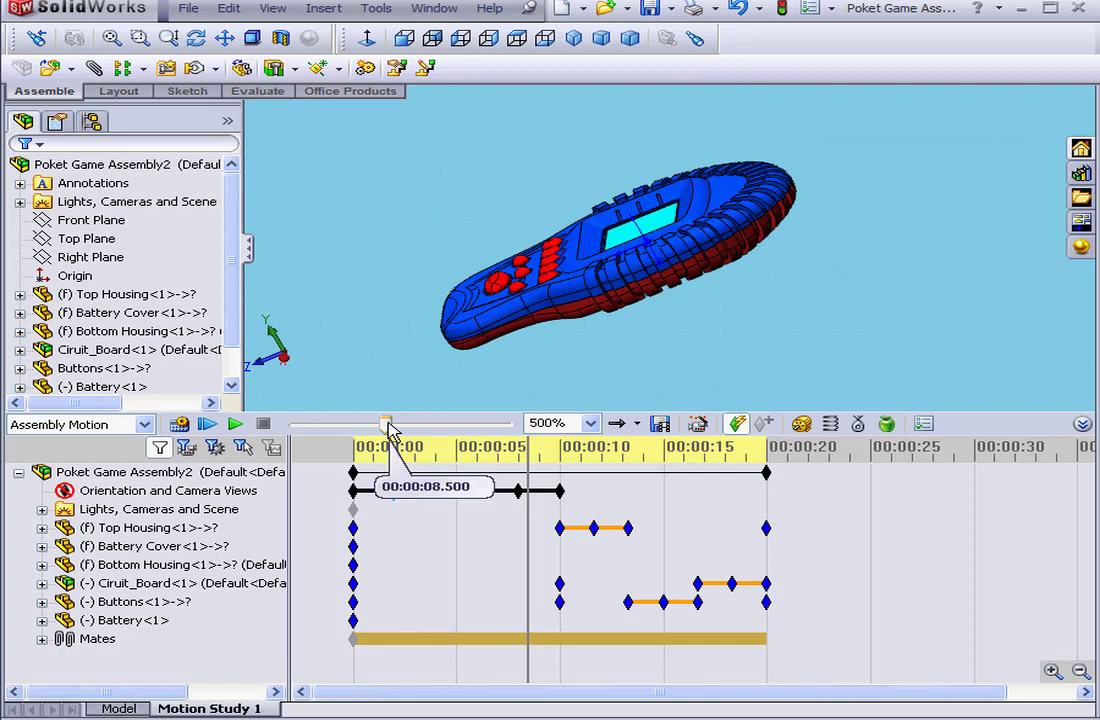
pyautogui.moveTo(390, 430); pyautogui.dragTo(392, 430)
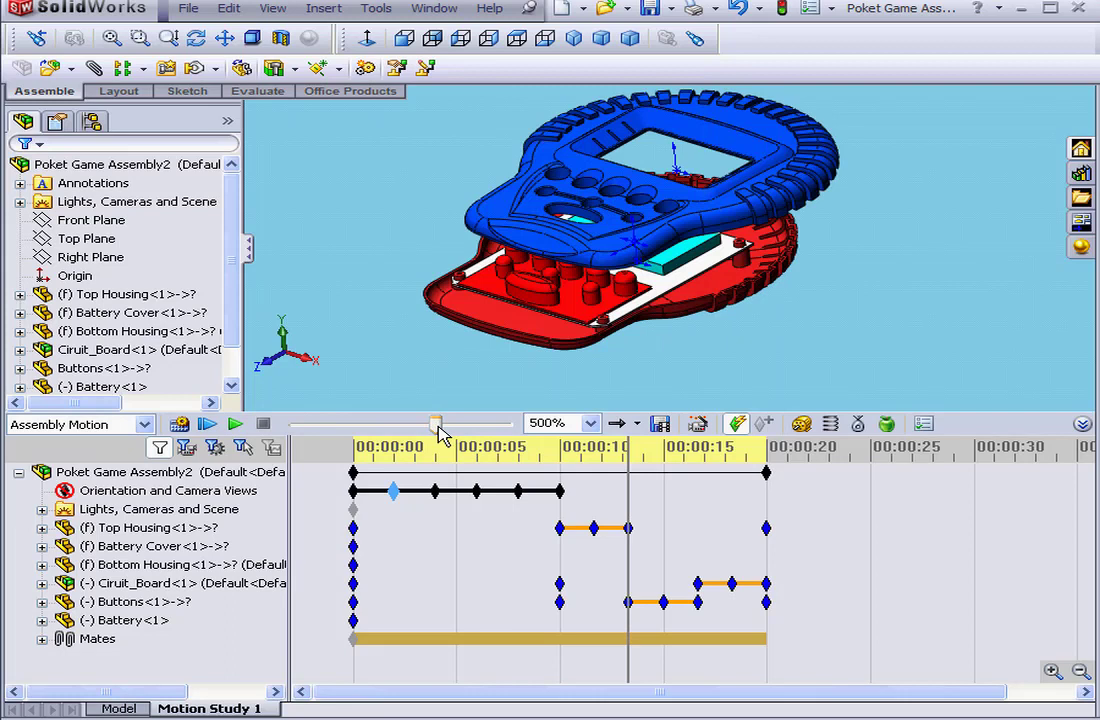
# Add a Collapse animation with a 6-second duration and start time 20 seconds
pyautogui.click(699, 428)
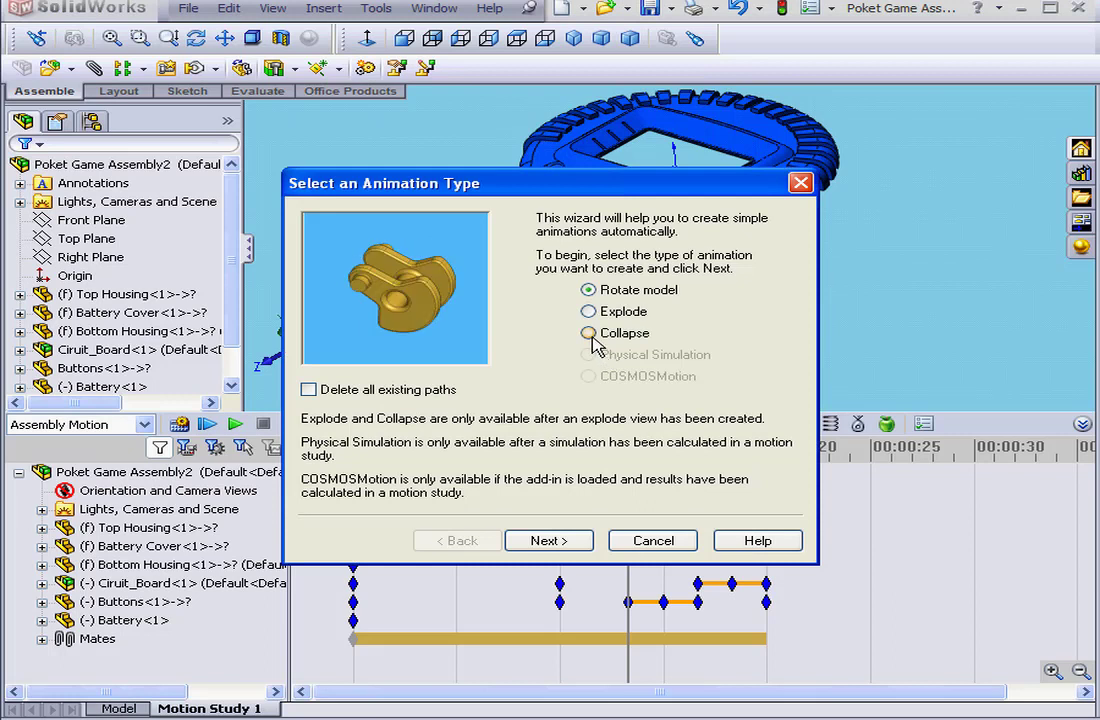
pyautogui.click(592, 336)
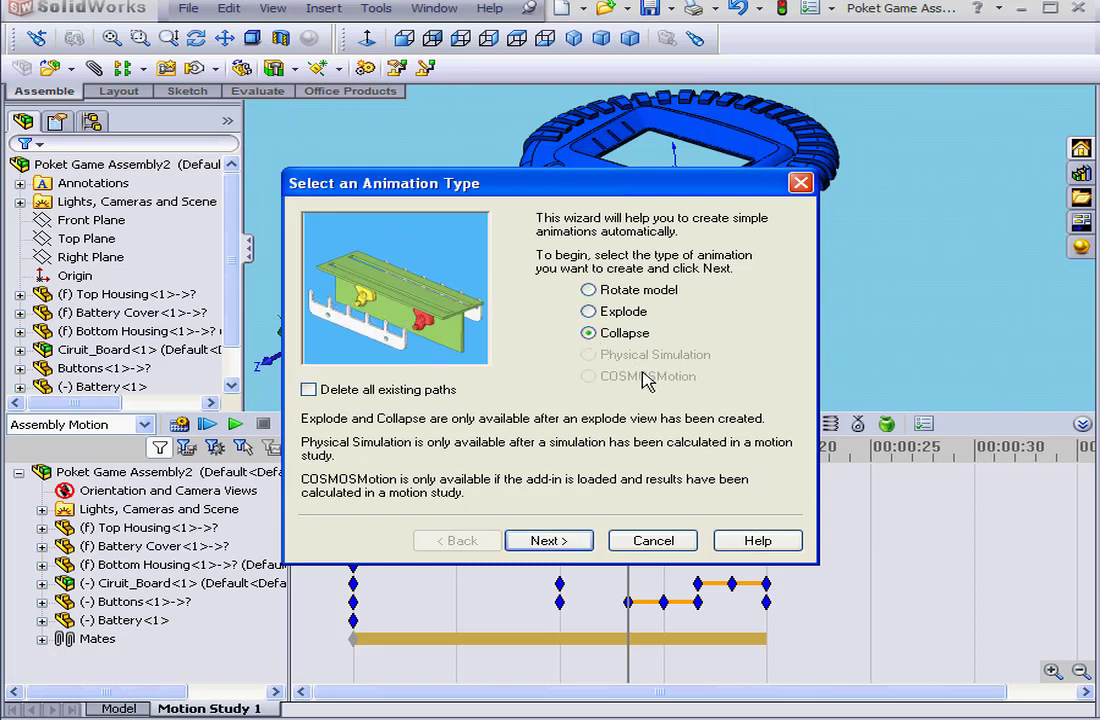
pyautogui.click(553, 543)
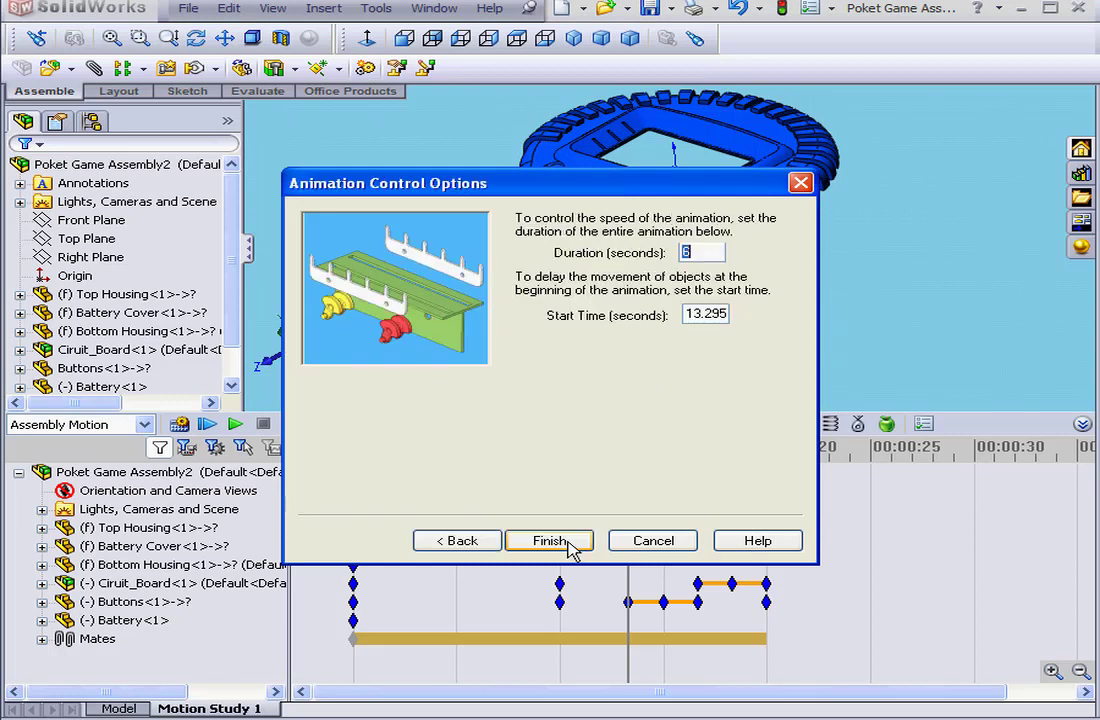
pyautogui.moveTo(694, 193); pyautogui.dragTo(589, 49)
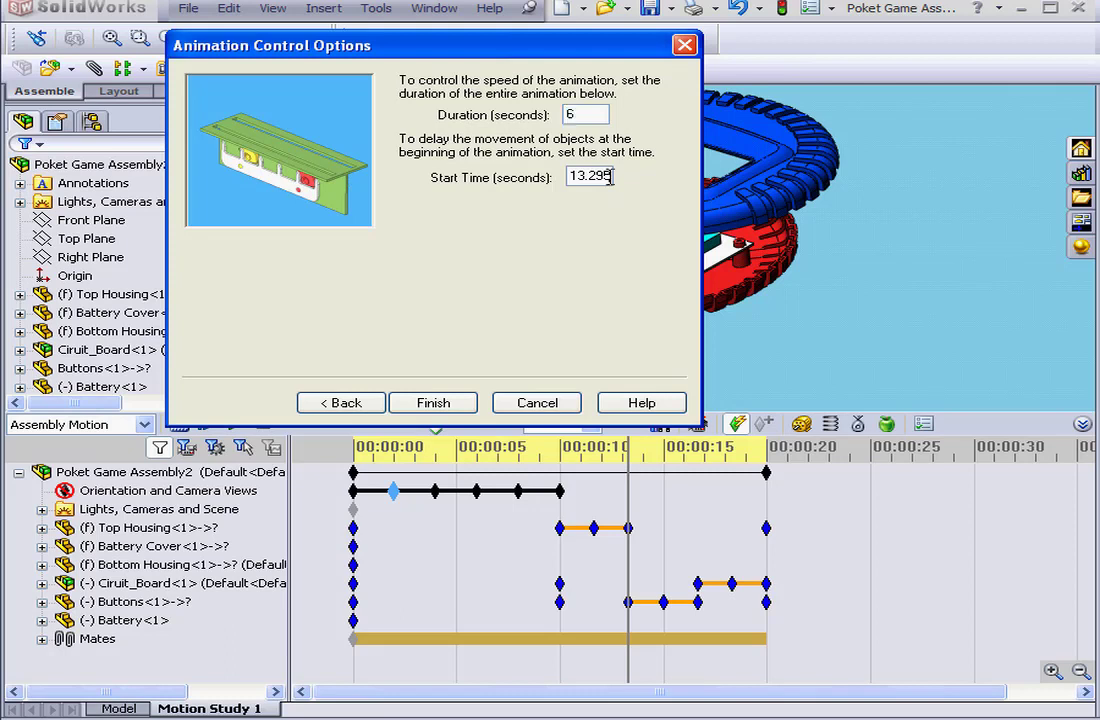
pyautogui.moveTo(606, 177); pyautogui.dragTo(552, 186)
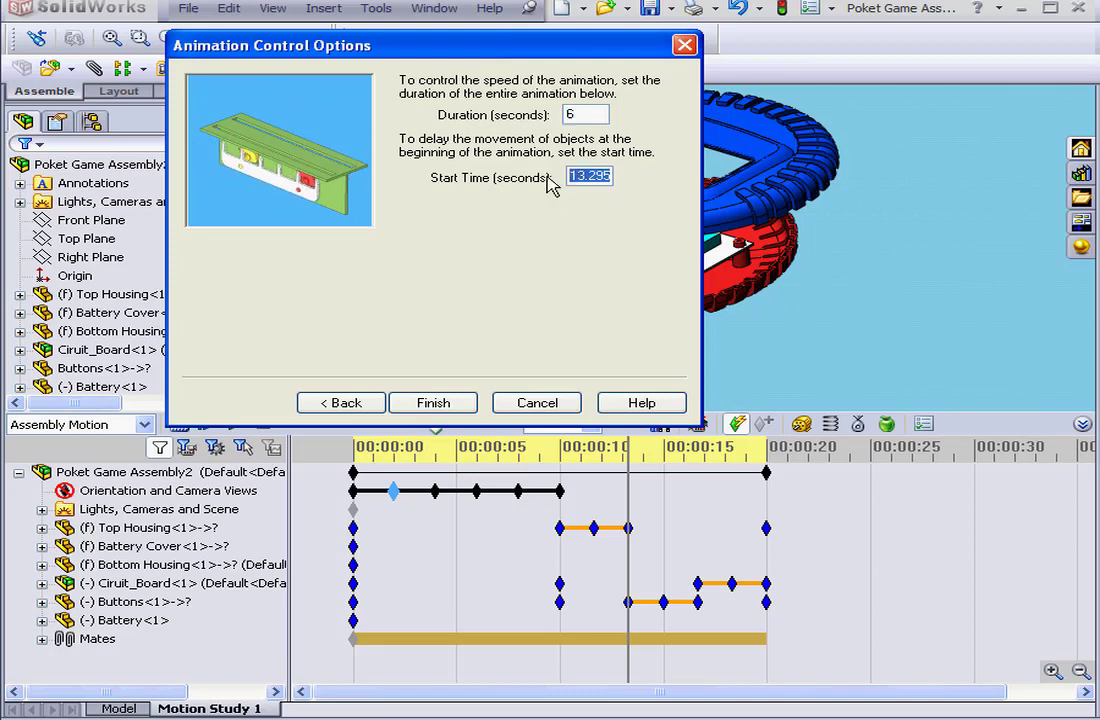
pyautogui.write('20')
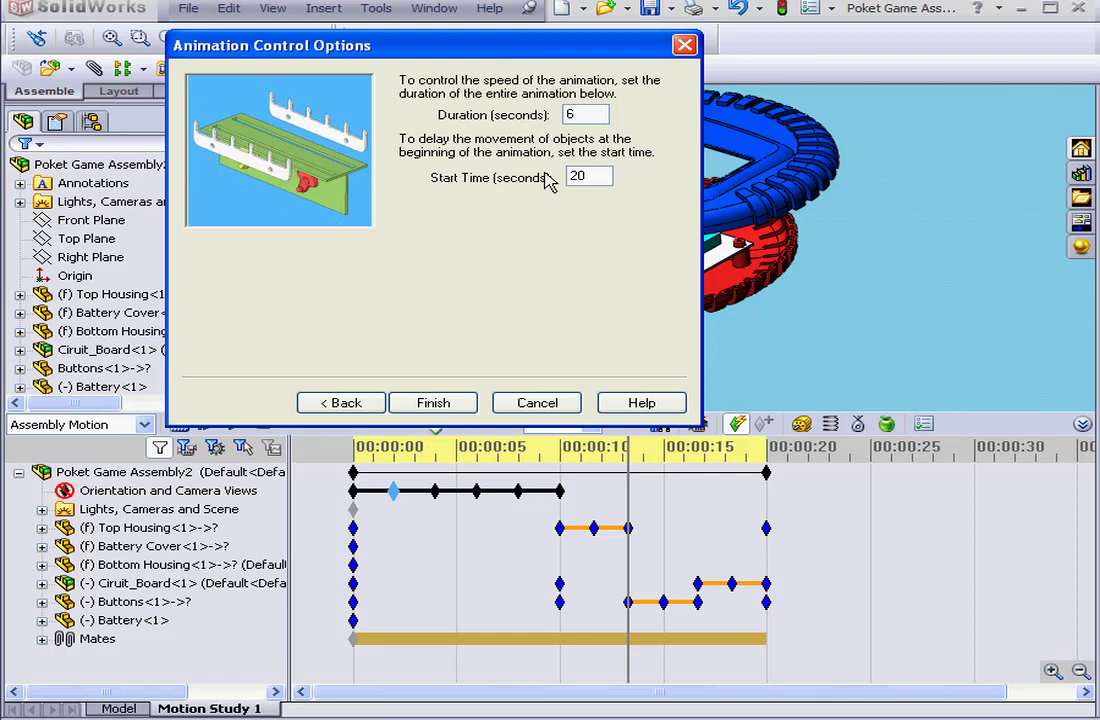
pyautogui.click(440, 404)
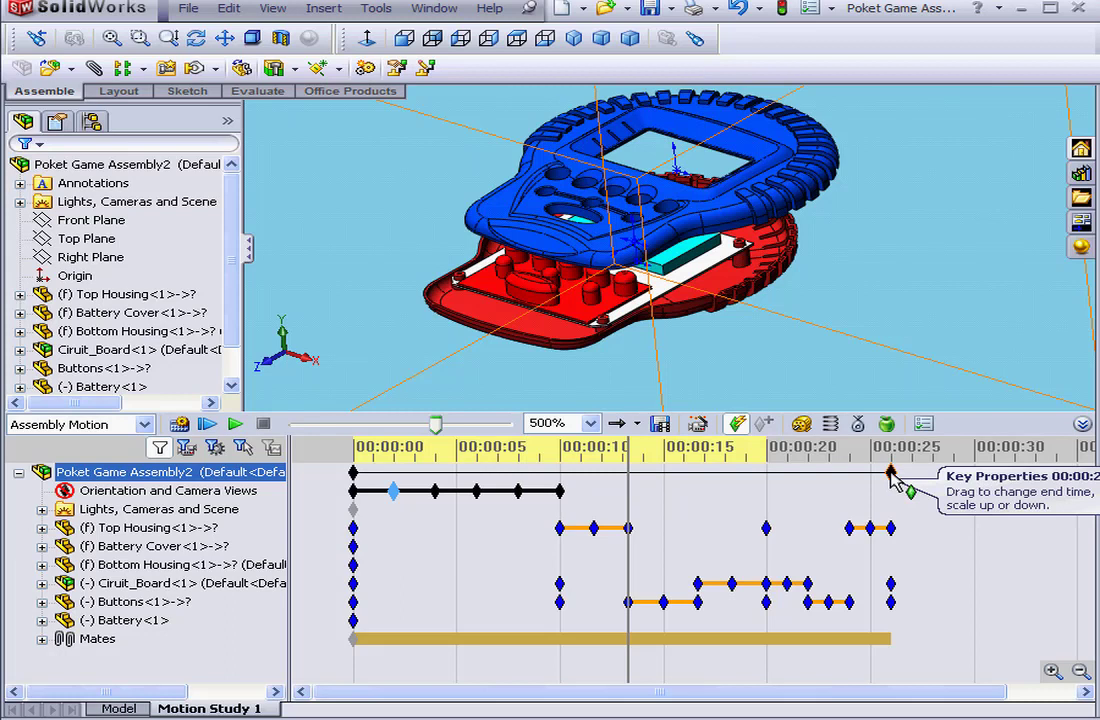
# Play the 26-second motion study from the start to review rotation, explode and collapse
pyautogui.click(207, 424)
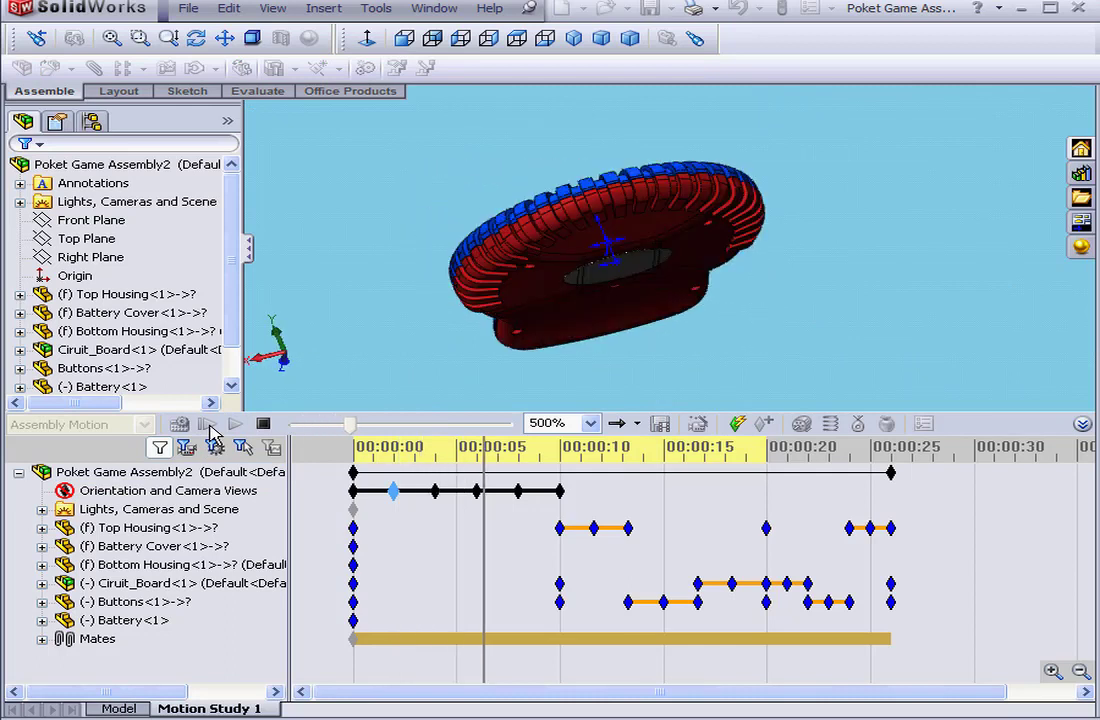